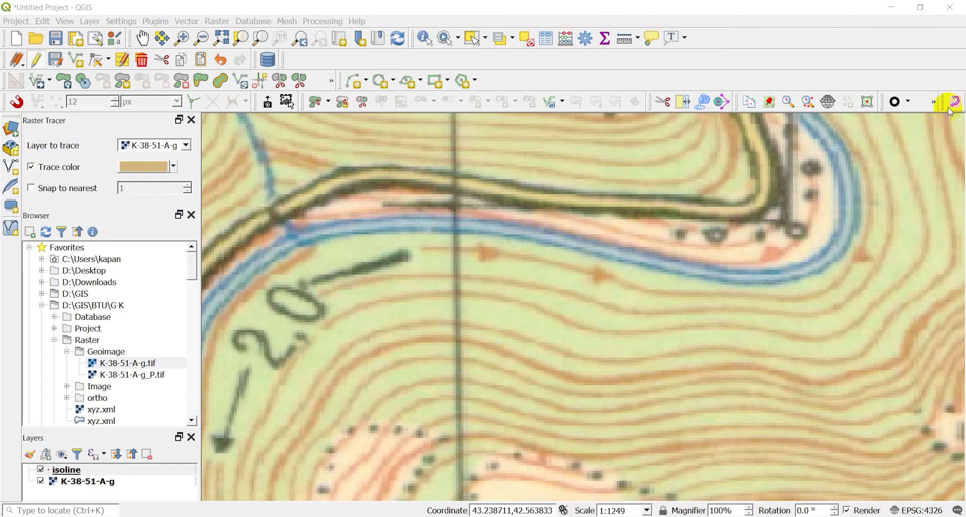
# Trace the contour south of the river with Raster Tracer, following it northeast and up to beneath the 0.7 label, and end isoline layer editing.
pyautogui.click(955, 101)
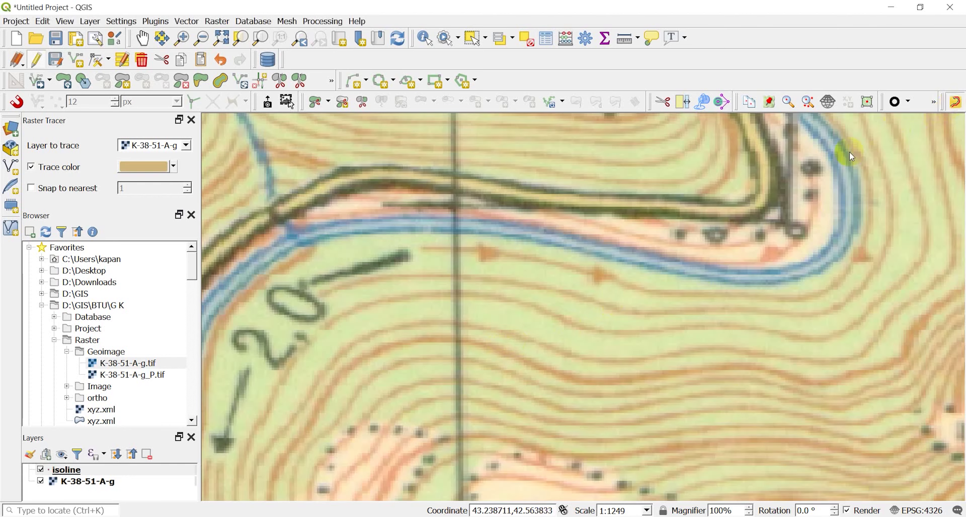
pyautogui.click(469, 340)
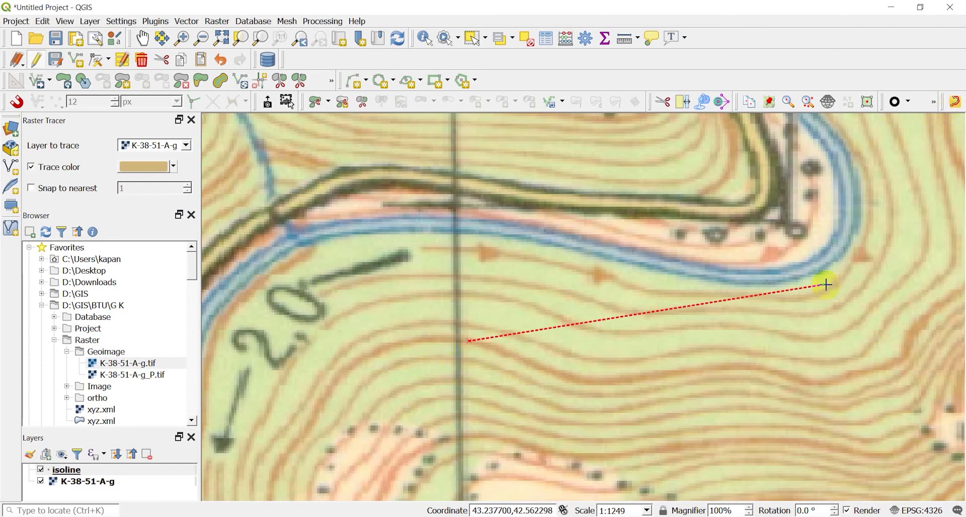
pyautogui.scroll(1, 825, 287)
pyautogui.scroll(-2, 825, 291)
pyautogui.moveTo(822, 291)
pyautogui.mouseDown()
pyautogui.moveTo(695, 328)
pyautogui.moveTo(531, 416)
pyautogui.mouseUp()
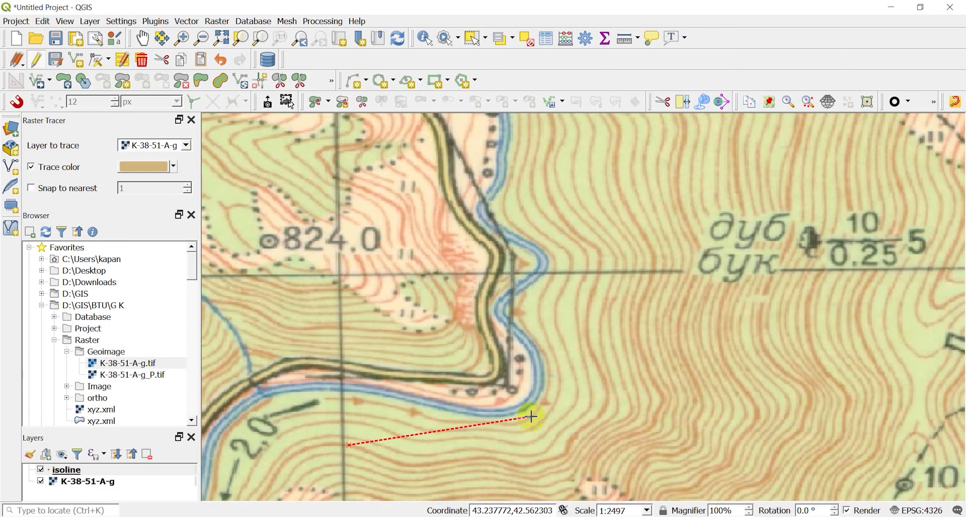
pyautogui.click(598, 275)
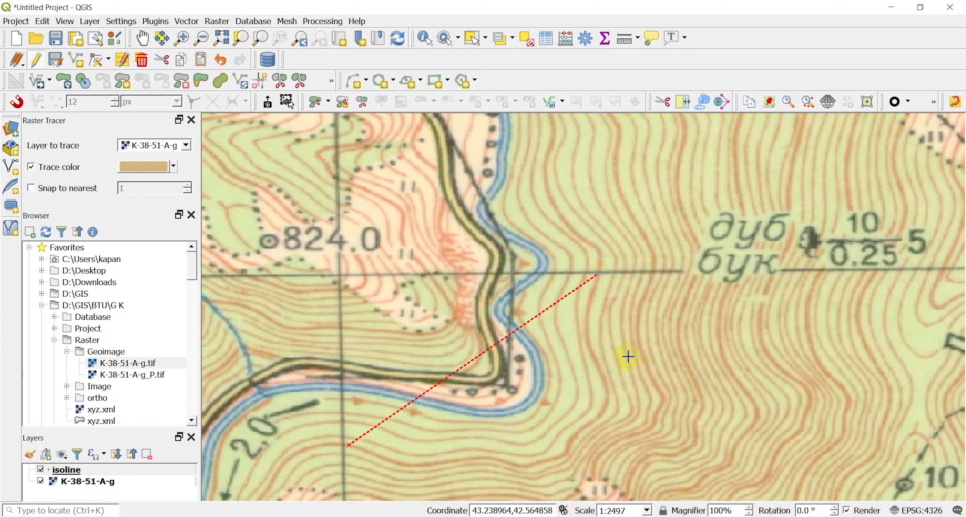
pyautogui.moveTo(610, 224); pyautogui.dragTo(565, 399)
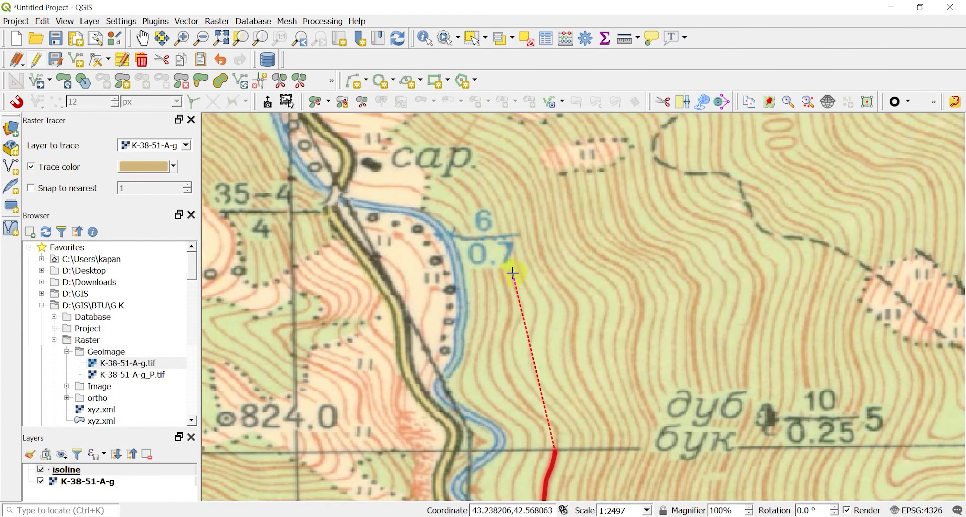
pyautogui.click(500, 268)
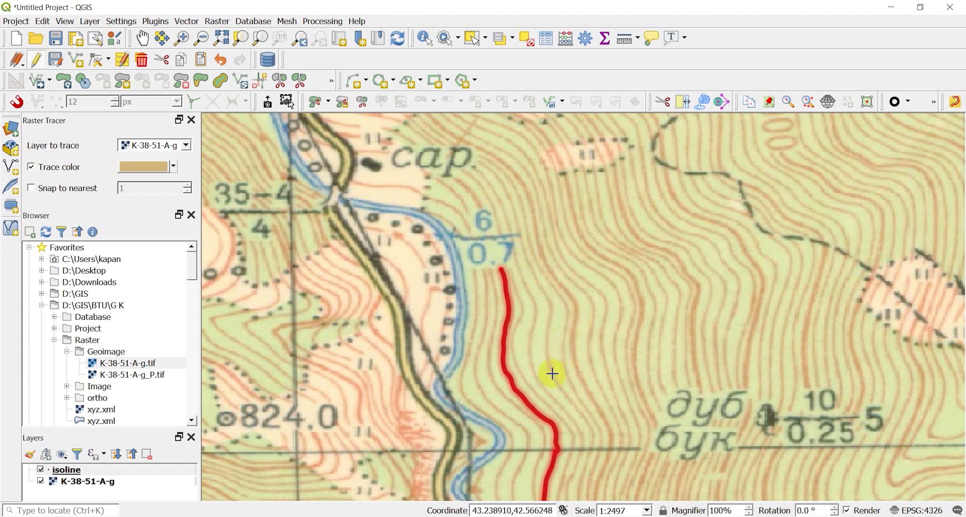
pyautogui.click(36, 61)
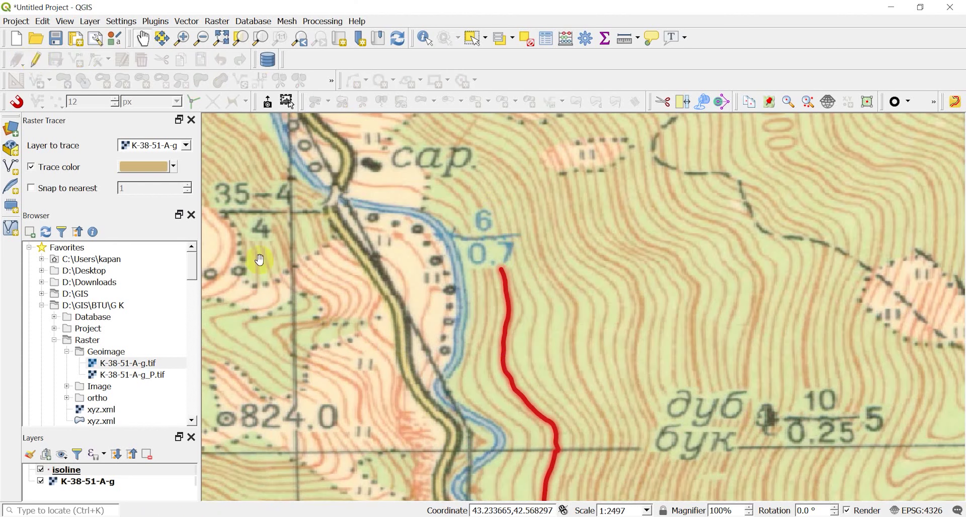
# Open the isoline layer's attribute table and set up a new whole-number field named length in the Field Calculator.
pyautogui.rightClick(120, 471)
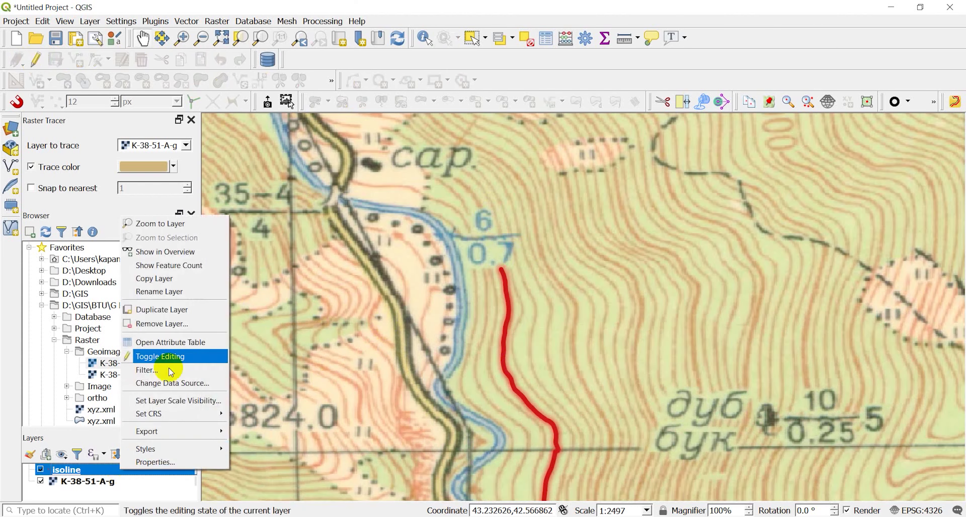
pyautogui.click(172, 341)
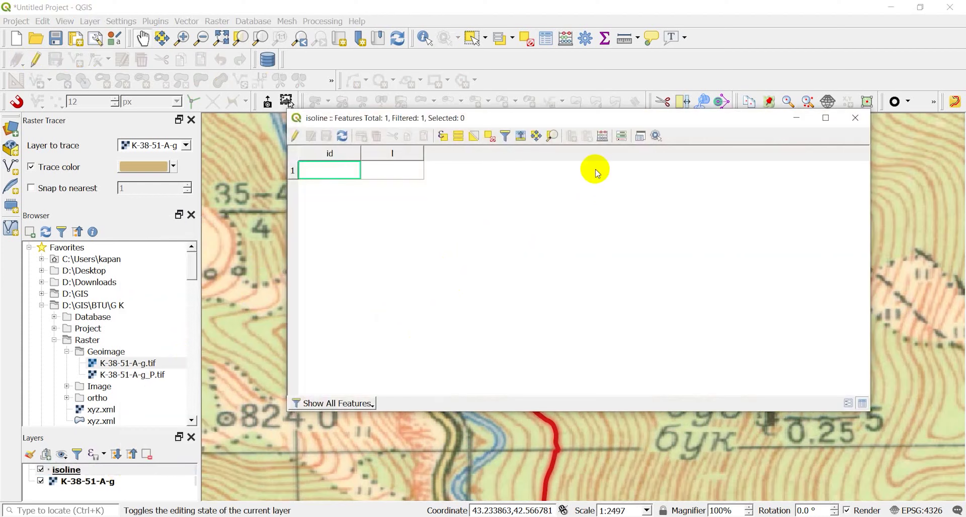
pyautogui.hotkey('ctrl', 'i')
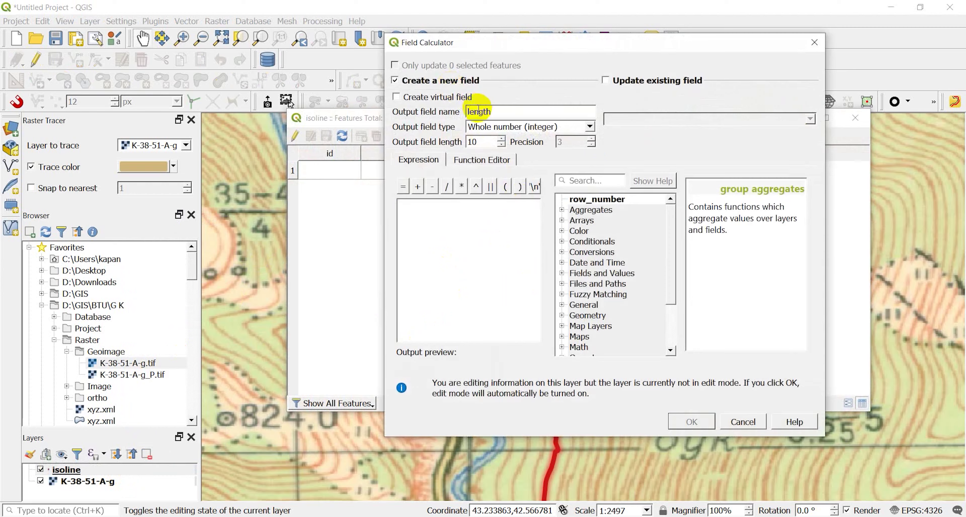
# Calculate the new length field with the $length geometry function.
pyautogui.scroll(-2, 563, 259)
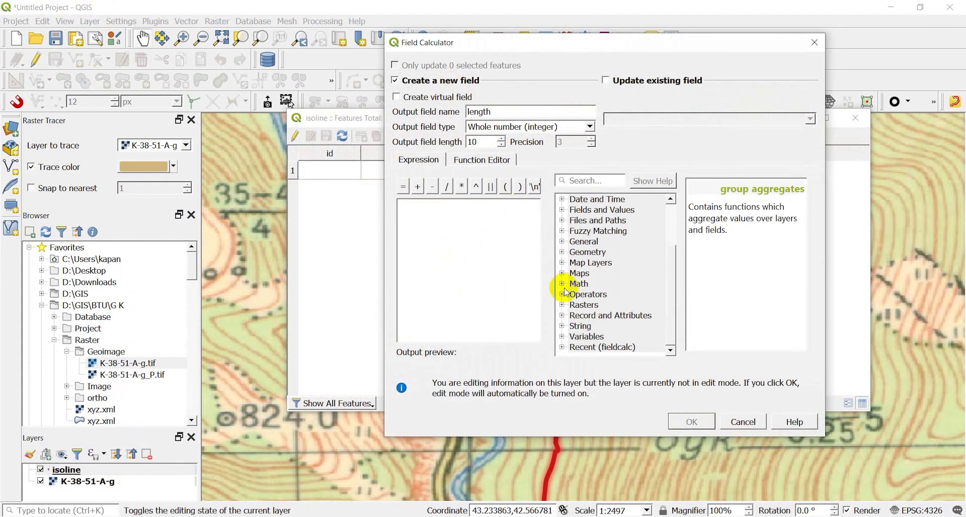
pyautogui.click(562, 252)
pyautogui.scroll(-4, 571, 276)
pyautogui.moveTo(670, 246); pyautogui.dragTo(672, 257)
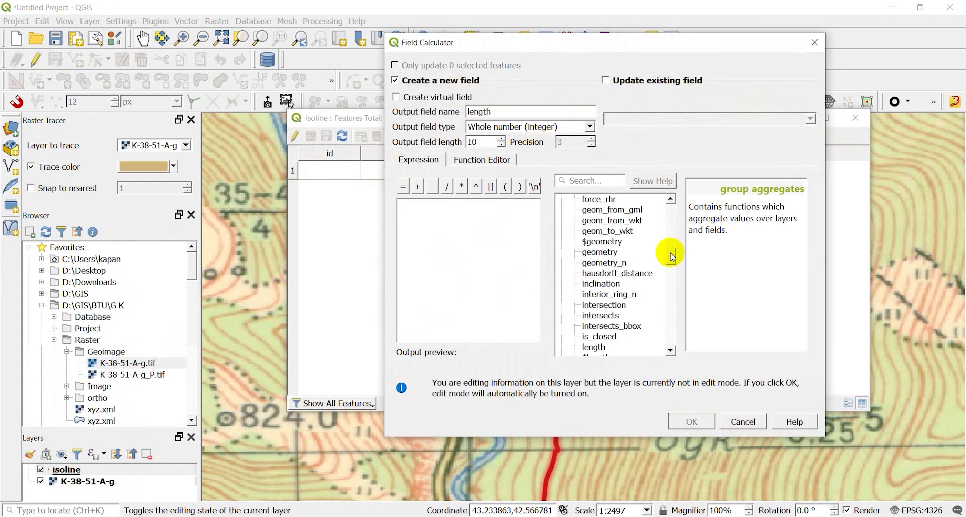
pyautogui.scroll(-5, 672, 258)
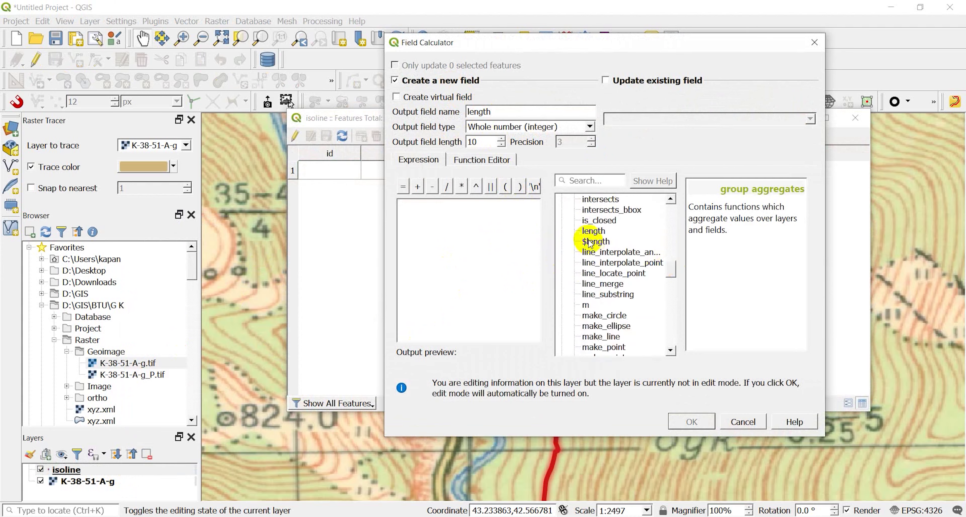
pyautogui.doubleClick(594, 241)
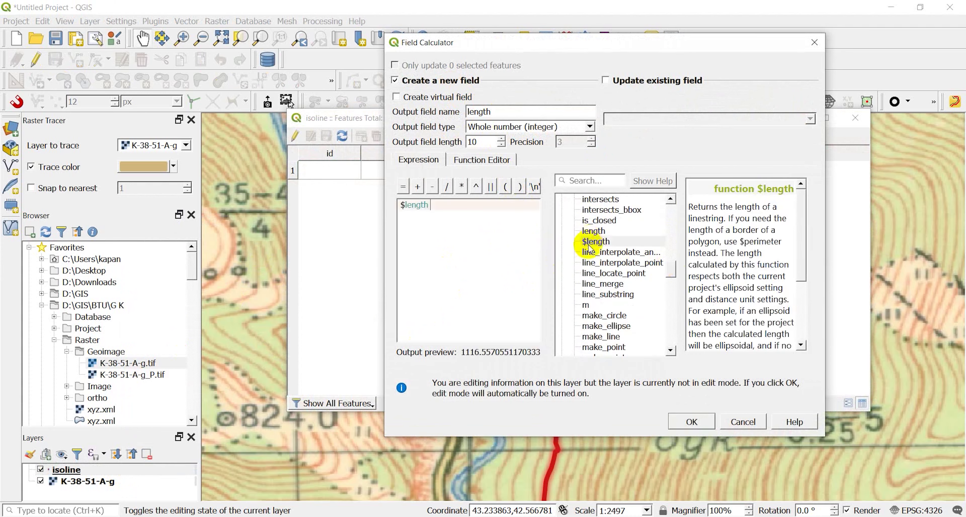
pyautogui.click(691, 422)
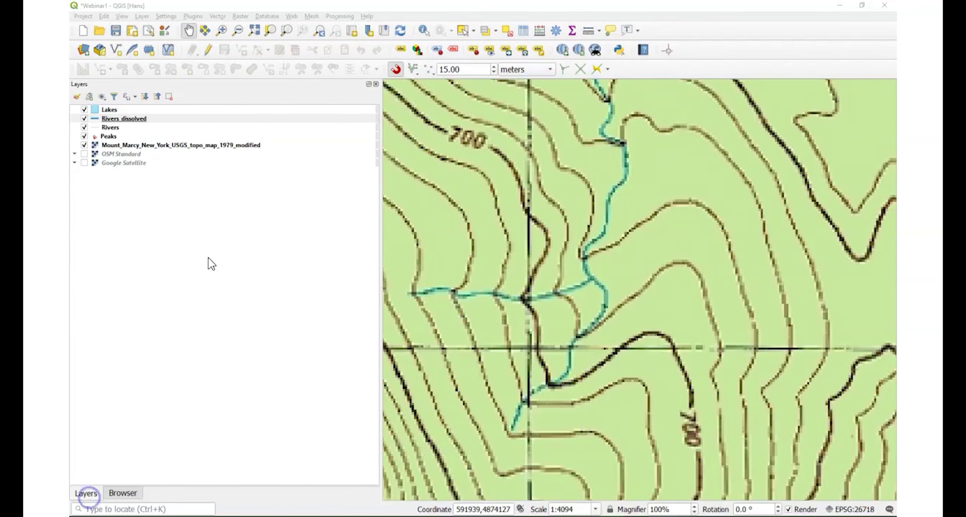
# Find the Raster Tracer plugin in the plugin manager by searching for "raster tr" and enable it.
pyautogui.click(193, 16)
pyautogui.click(217, 27)
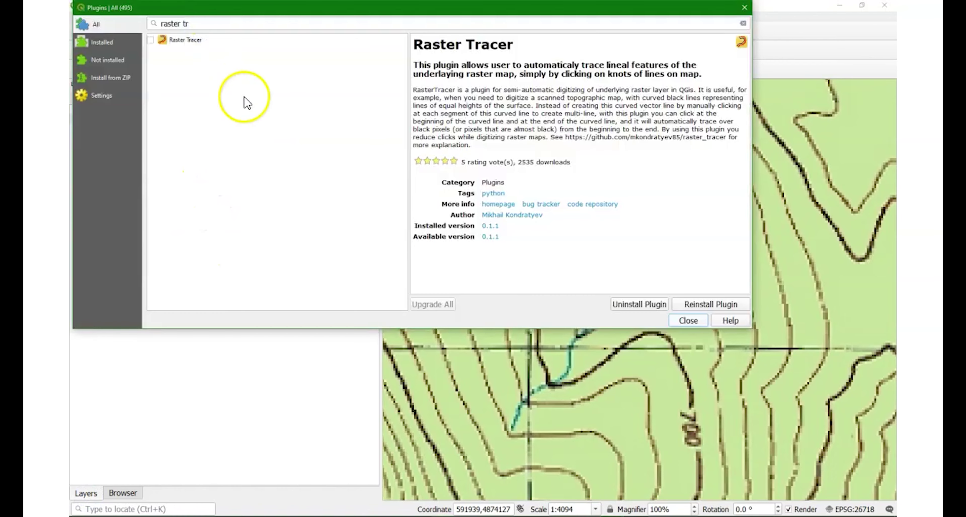
pyautogui.click(150, 39)
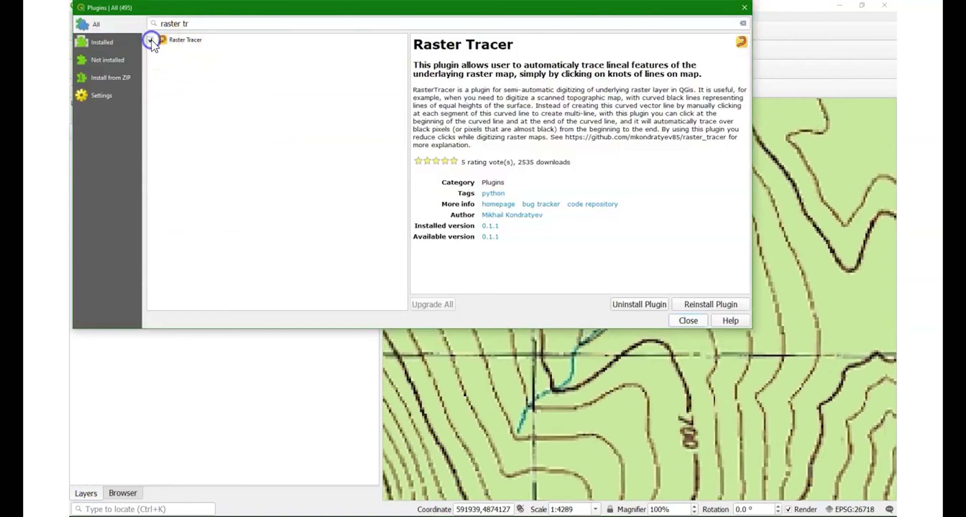
pyautogui.click(685, 321)
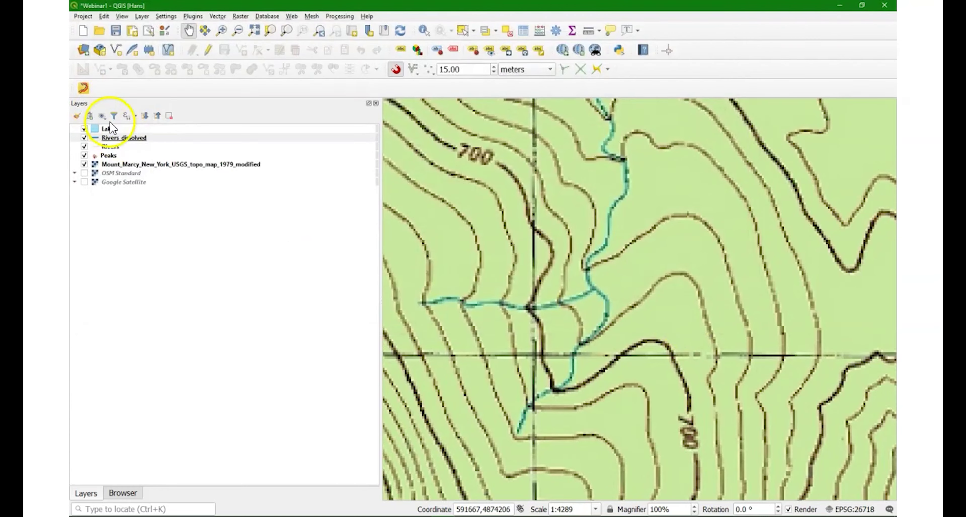
# Start editing the Rivers dissolved layer and activate Raster Tracer.
pyautogui.click(112, 137)
pyautogui.click(208, 50)
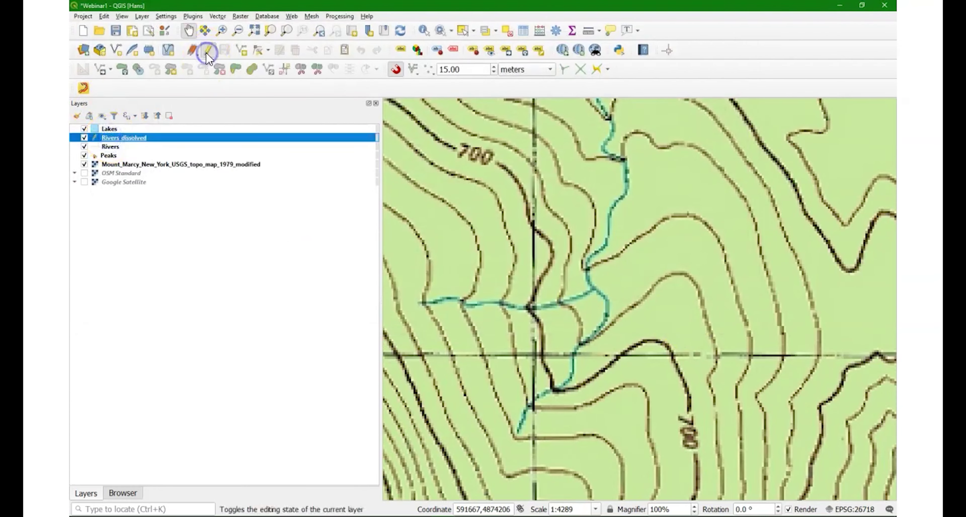
pyautogui.click(84, 88)
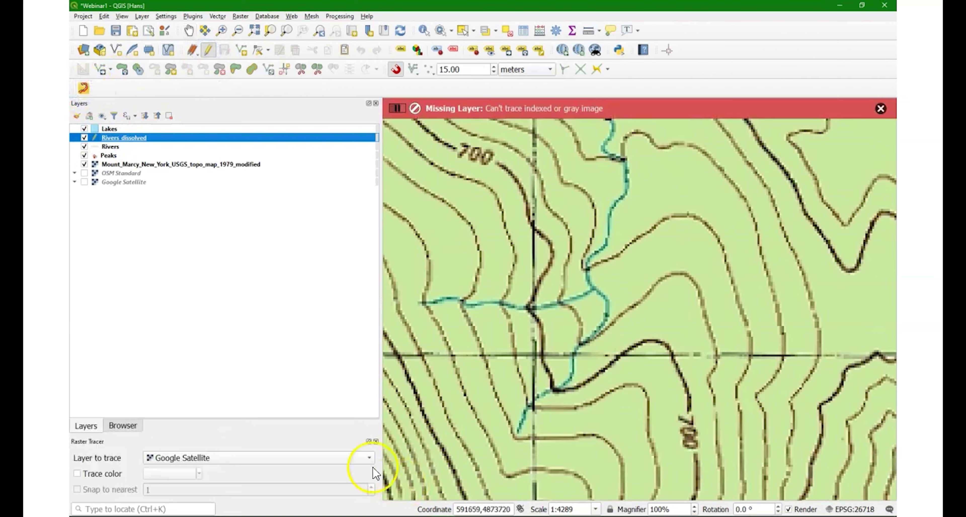
# Set Raster Tracer to trace Mount_Marcy_New_York_USGS_topo_map_1979_modified, using a trace color picked from the brook's blue-green pixels at its southern end.
pyautogui.click(370, 458)
pyautogui.click(274, 472)
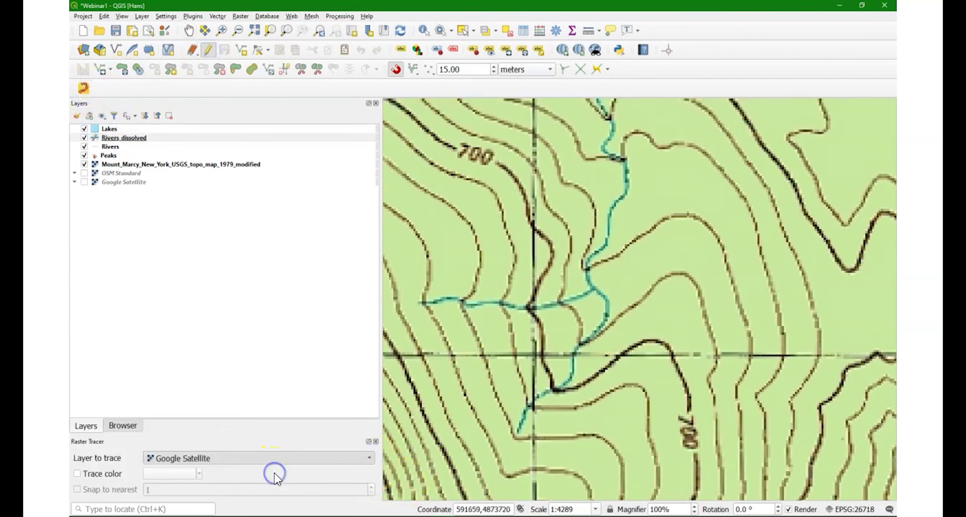
pyautogui.click(78, 473)
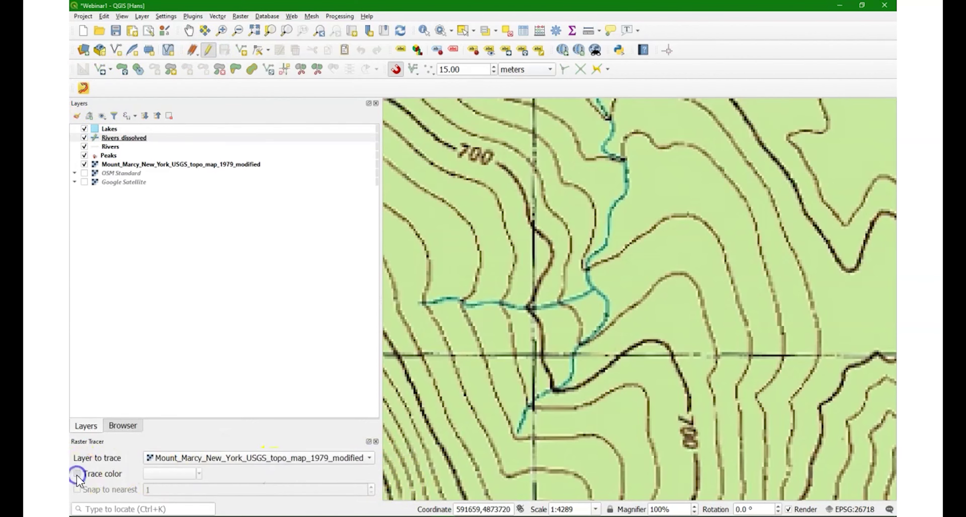
pyautogui.click(199, 475)
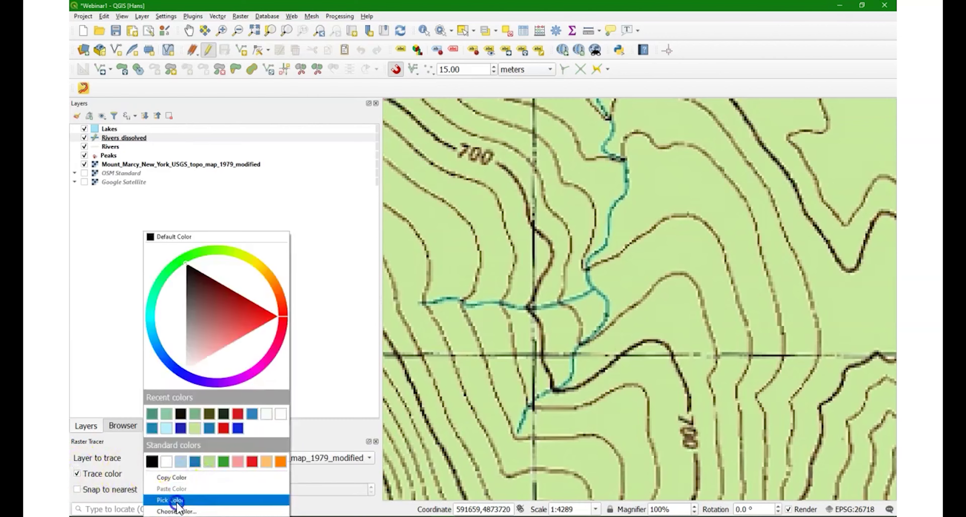
pyautogui.click(176, 500)
pyautogui.scroll(2, 521, 442)
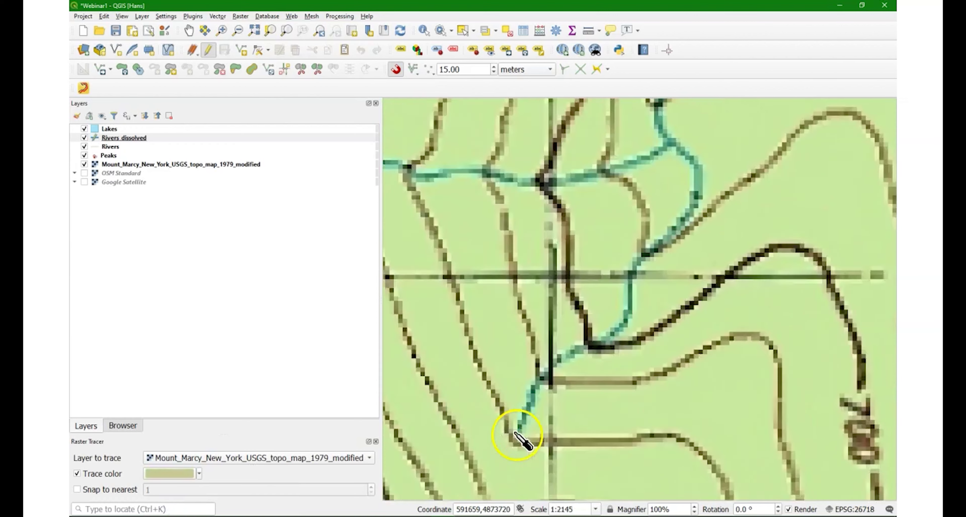
pyautogui.click(524, 424)
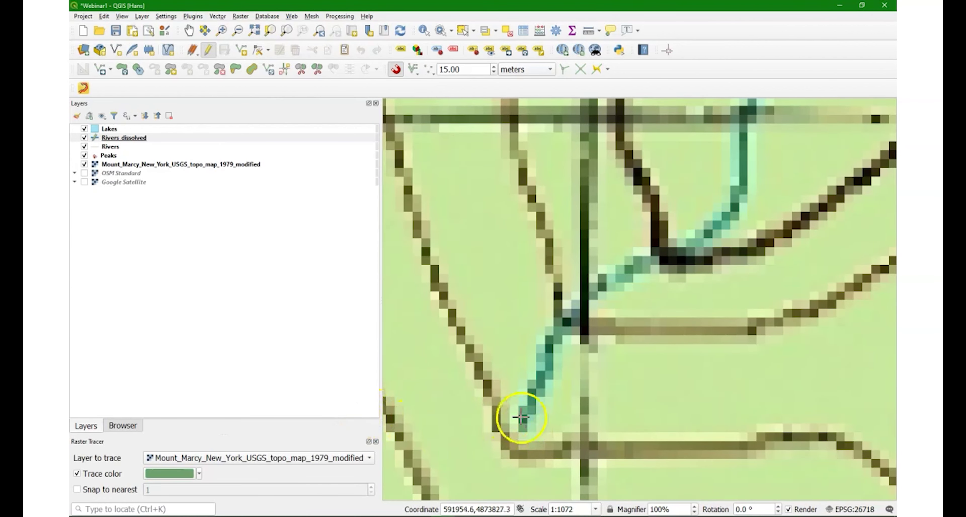
# Trace the brook from its southern end past the vertical grid line up to just below the horizontal grid line.
pyautogui.click(523, 426)
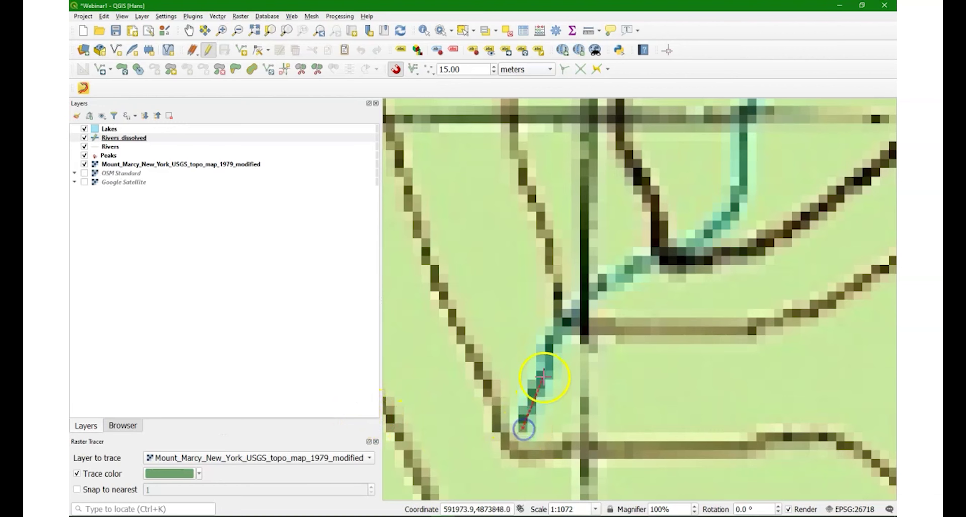
pyautogui.click(548, 350)
pyautogui.click(578, 322)
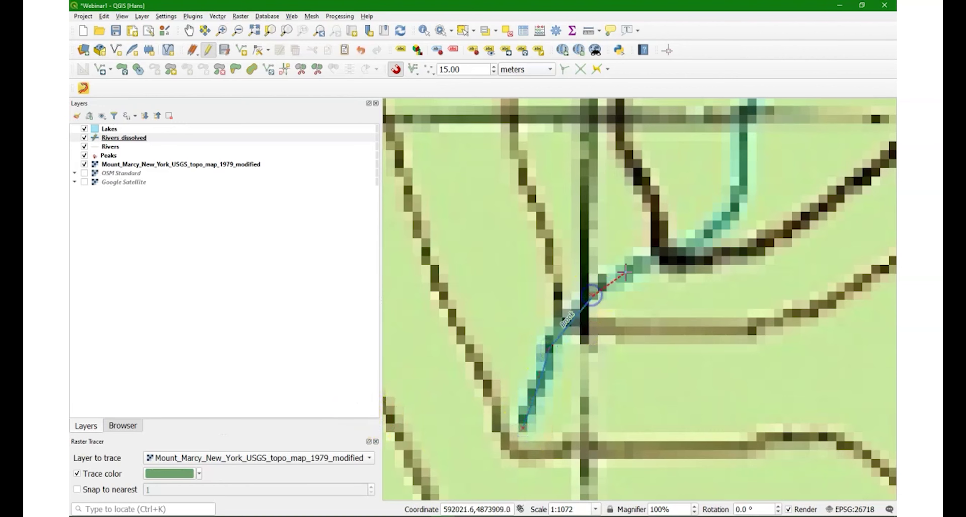
pyautogui.scroll(-1, 620, 270)
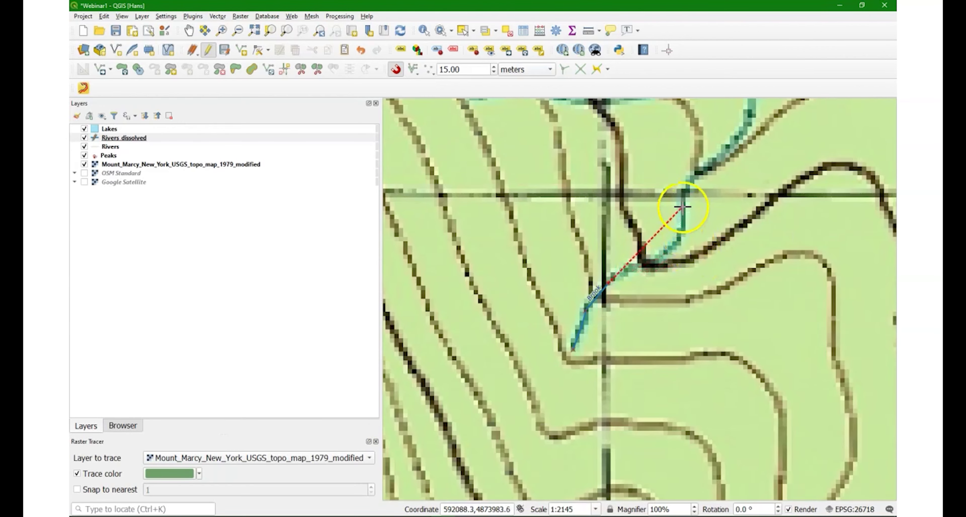
pyautogui.click(683, 205)
# Continue tracing the brook northward through the bend and past the junction with the western tributary.
pyautogui.scroll(-1, 684, 205)
pyautogui.moveTo(684, 206); pyautogui.dragTo(581, 355)
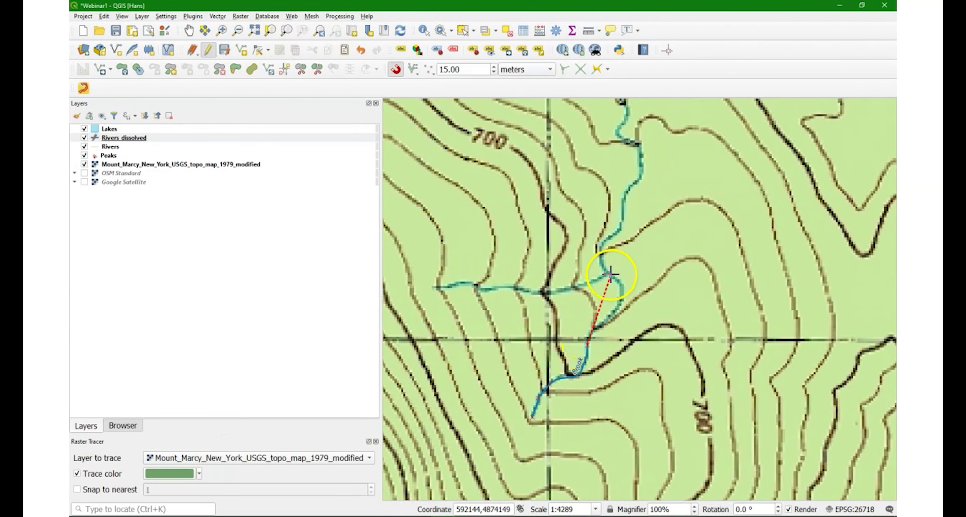
pyautogui.click(618, 281)
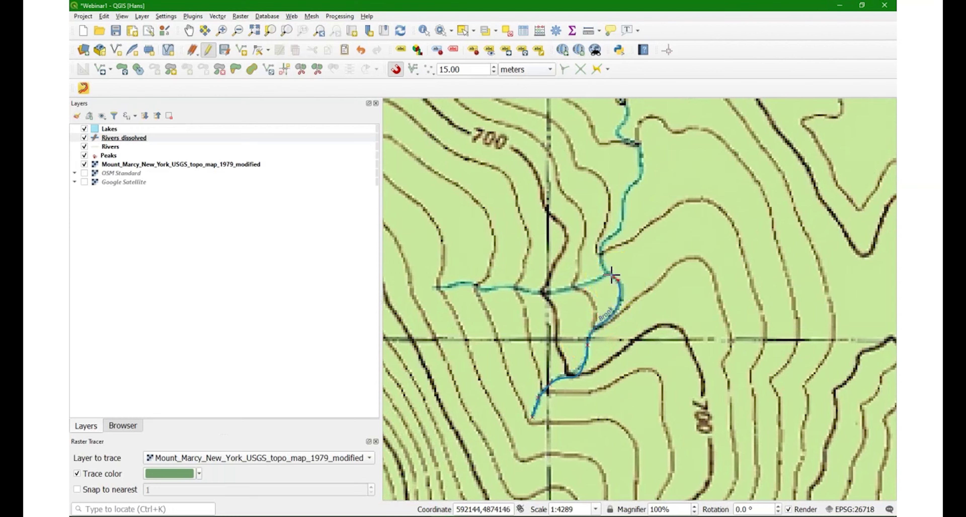
pyautogui.click(607, 274)
pyautogui.click(611, 230)
pyautogui.click(620, 216)
# Trace the remaining northern part of the brook up to the stream beside the western lake and finish the line.
pyautogui.moveTo(645, 158); pyautogui.dragTo(526, 392)
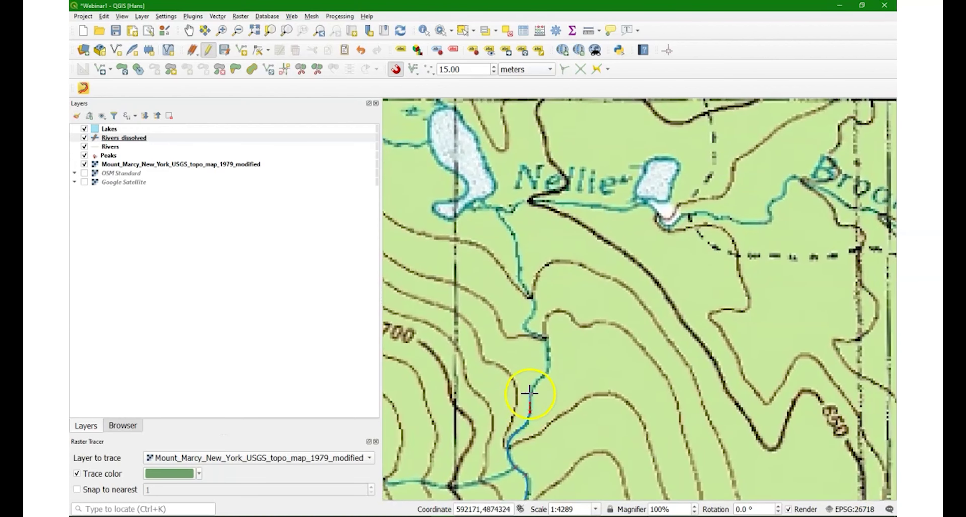
pyautogui.click(542, 338)
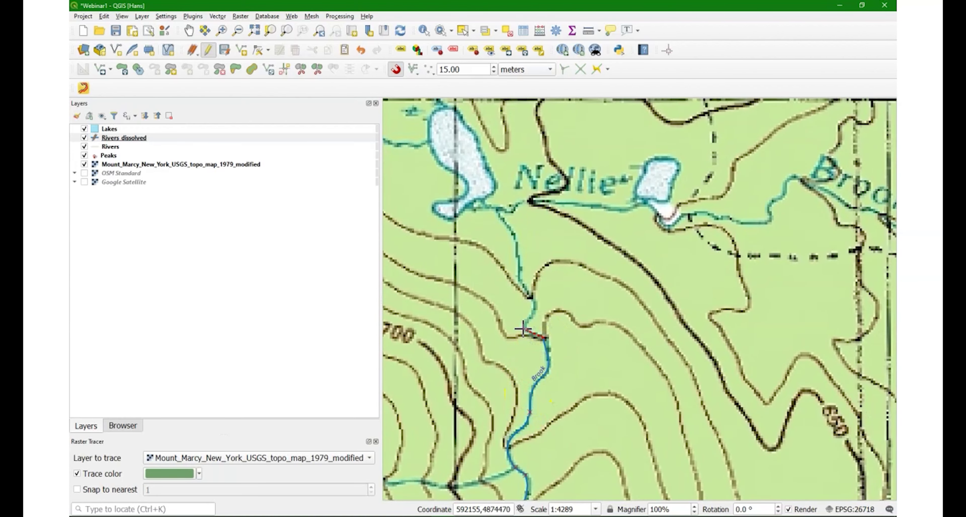
pyautogui.click(530, 316)
pyautogui.click(530, 297)
pyautogui.click(510, 245)
pyautogui.click(499, 216)
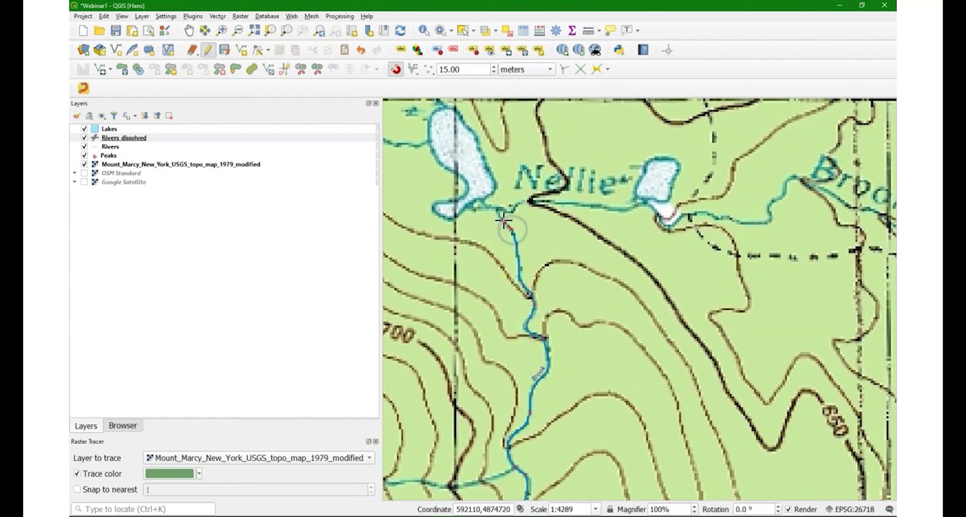
pyautogui.click(495, 208)
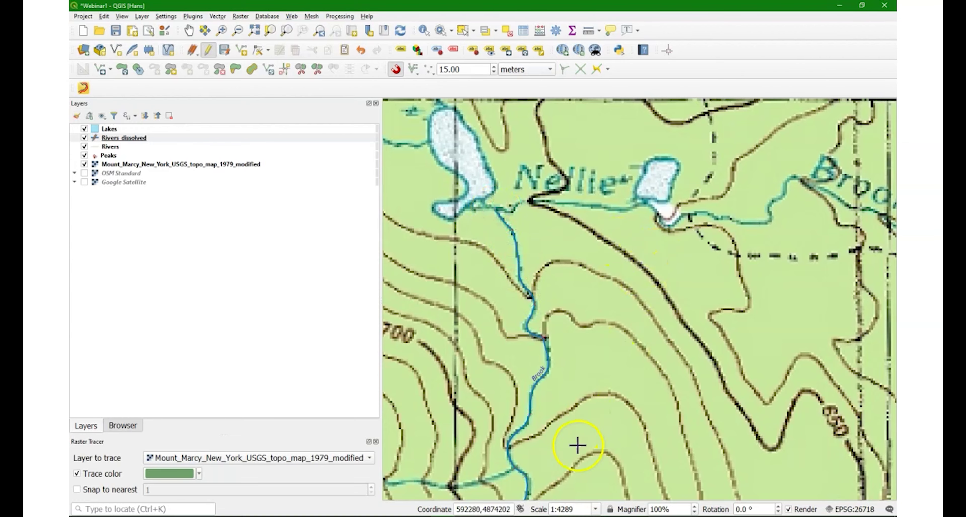
pyautogui.moveTo(578, 448); pyautogui.dragTo(664, 244)
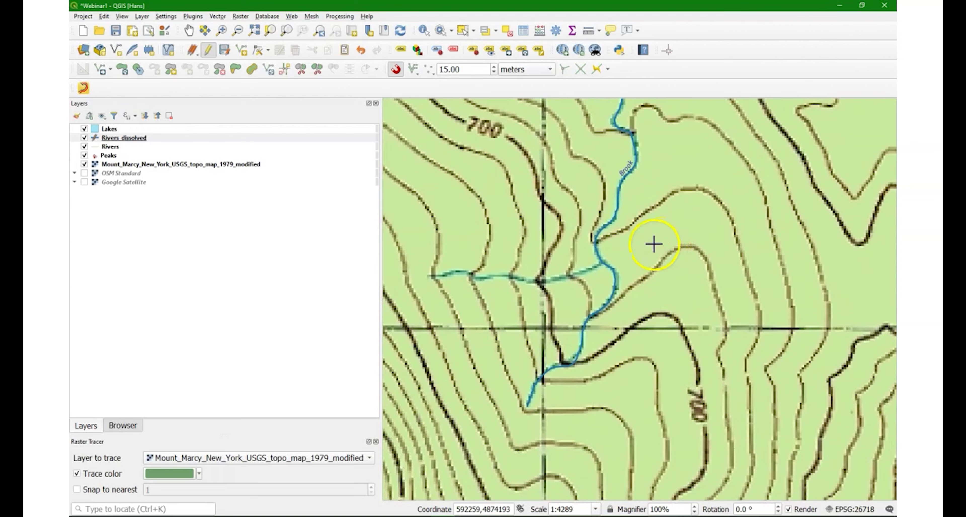
# Stop editing the Rivers_dissolved layer and save its changes.
pyautogui.click(209, 51)
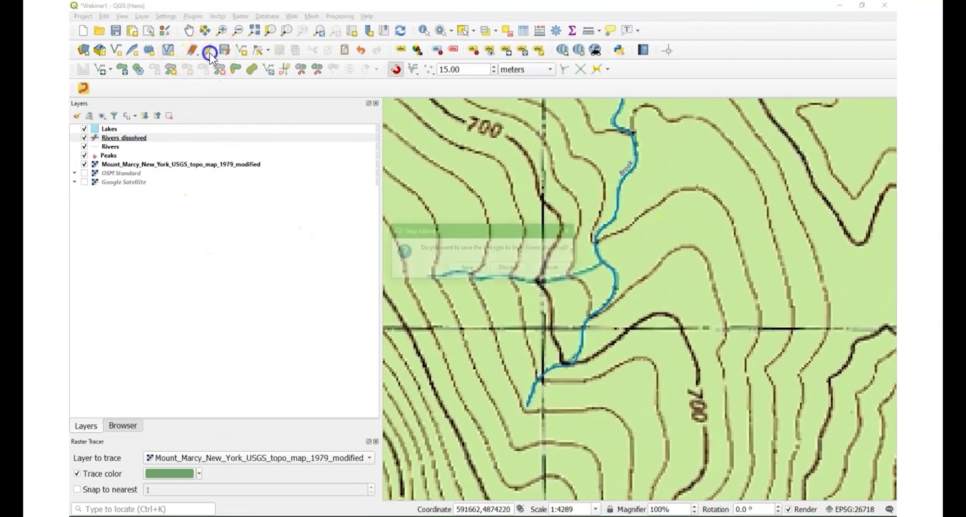
pyautogui.click(461, 269)
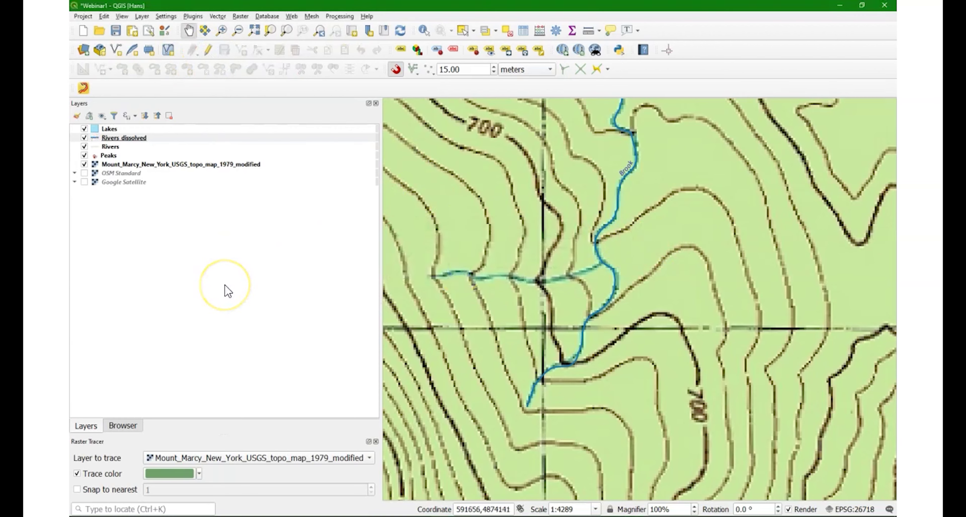
pyautogui.click(196, 299)
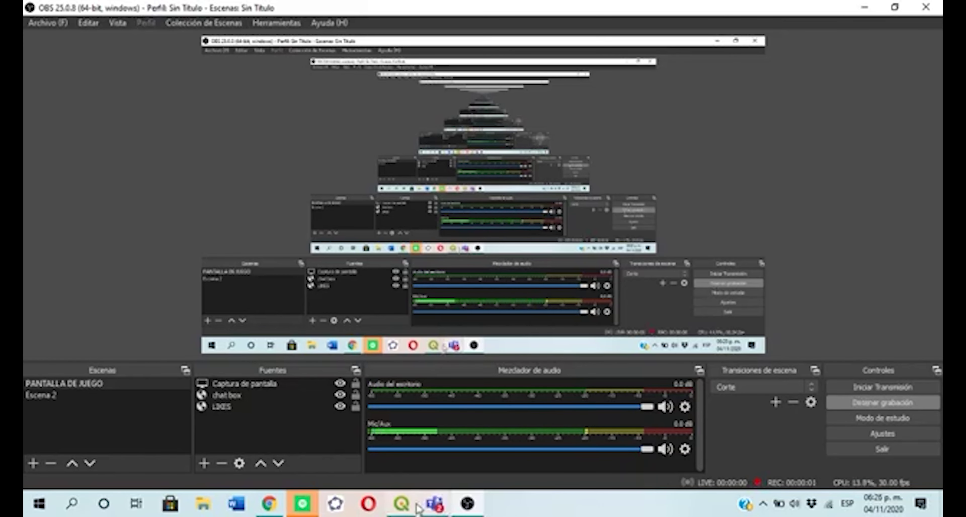
# Switch to QGIS and check that the Raster Tracer plugin is installed.
pyautogui.click(409, 506)
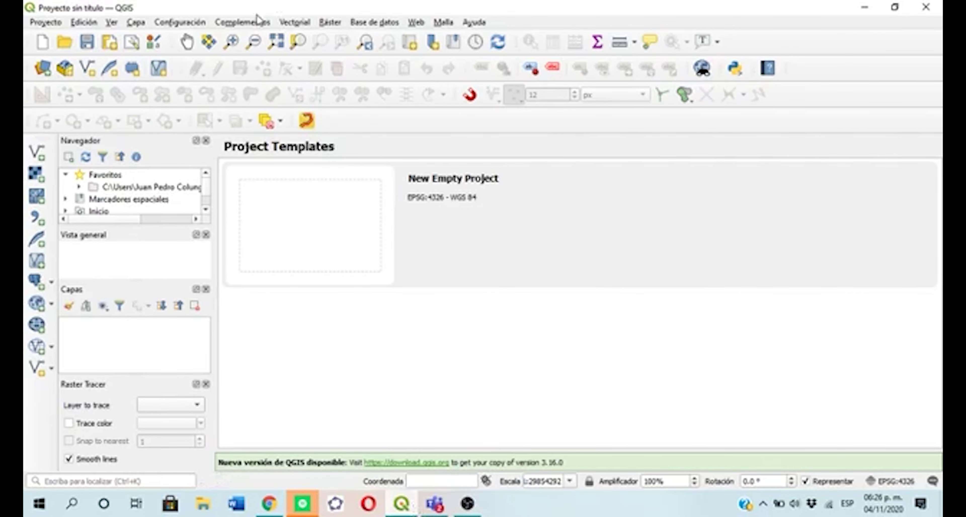
pyautogui.click(249, 23)
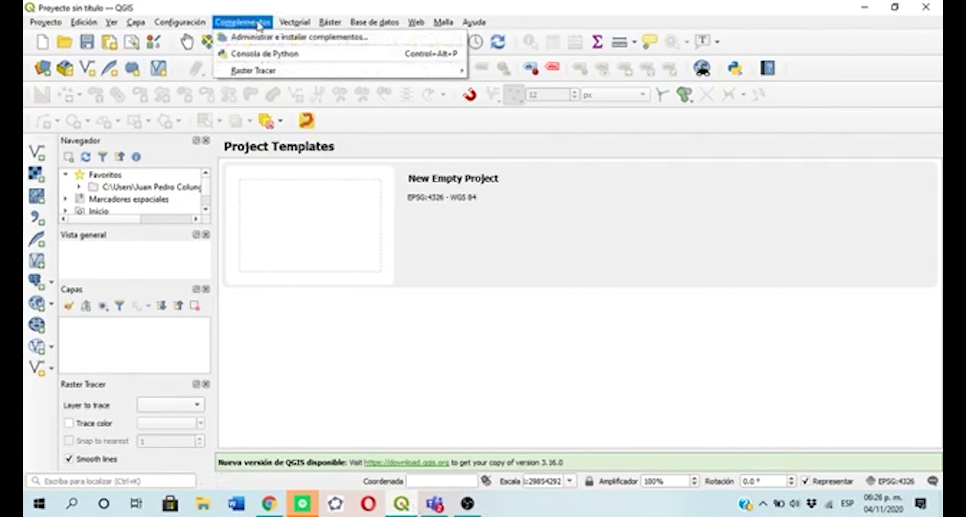
pyautogui.click(383, 346)
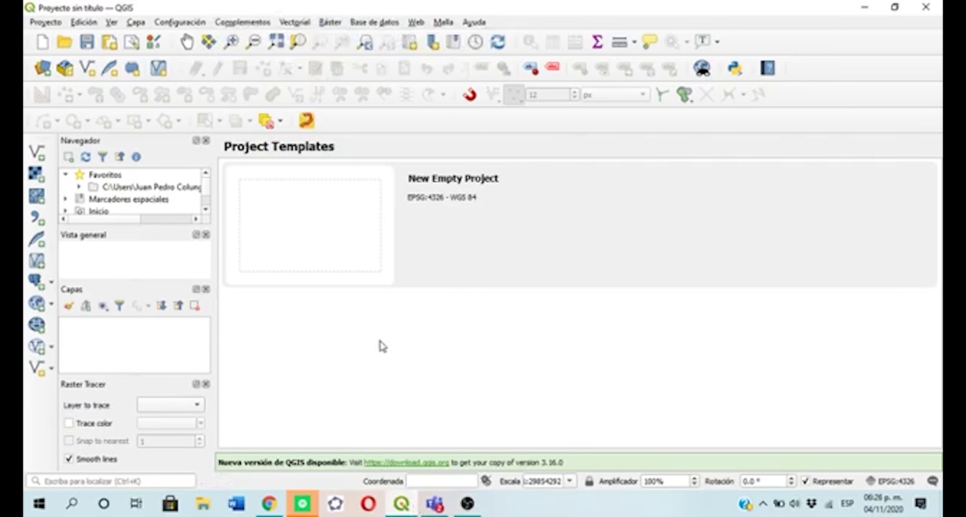
# Open the H13C31_EDAFOLOGIA project from the H13C31 subfolder of the favorite folder.
pyautogui.scroll(-3, 206, 195)
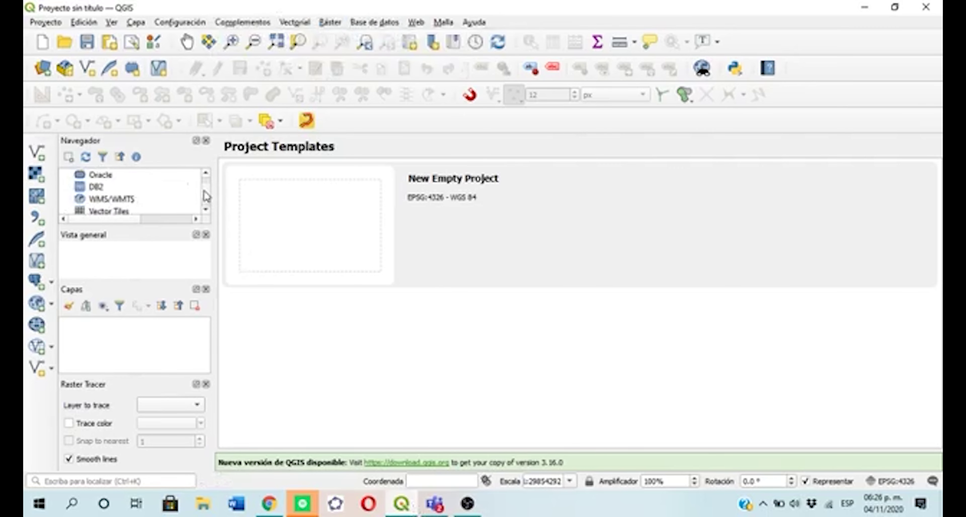
pyautogui.scroll(3, 206, 195)
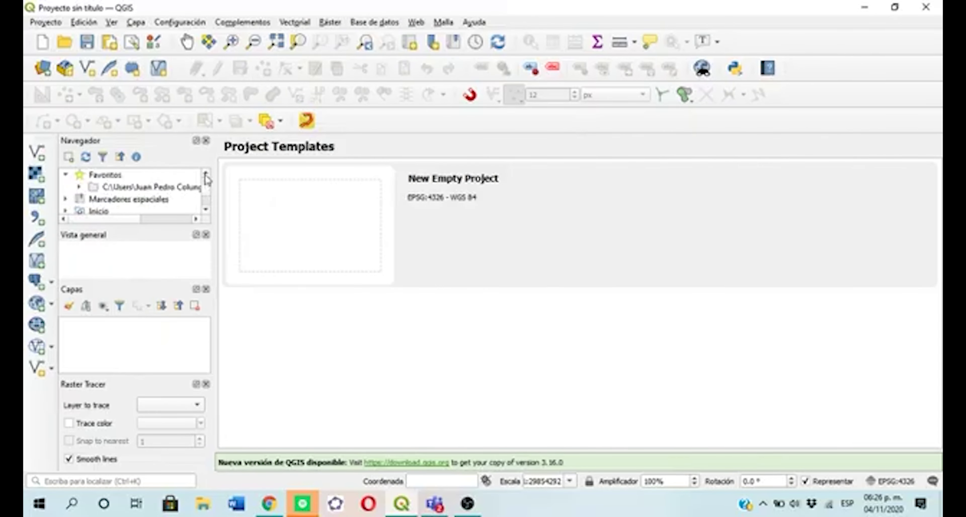
pyautogui.click(80, 187)
pyautogui.click(133, 212)
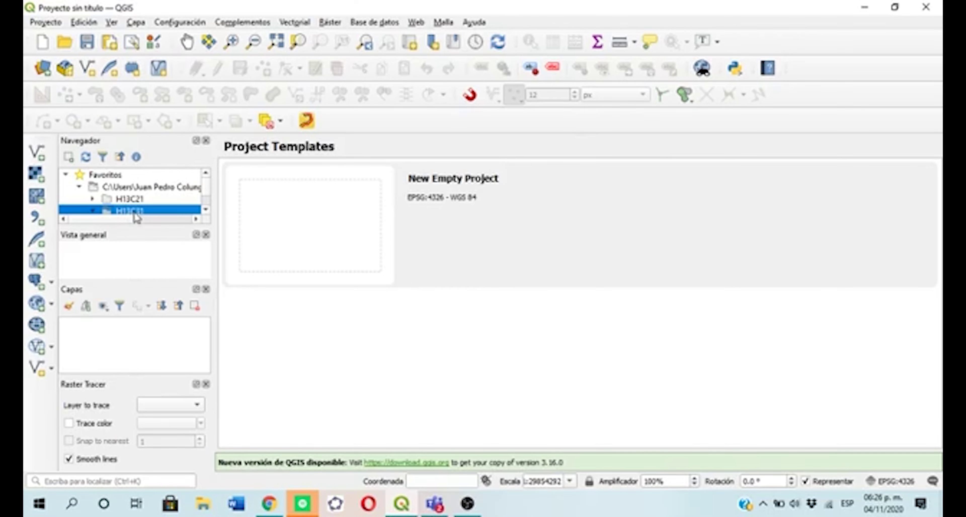
pyautogui.scroll(-3, 207, 196)
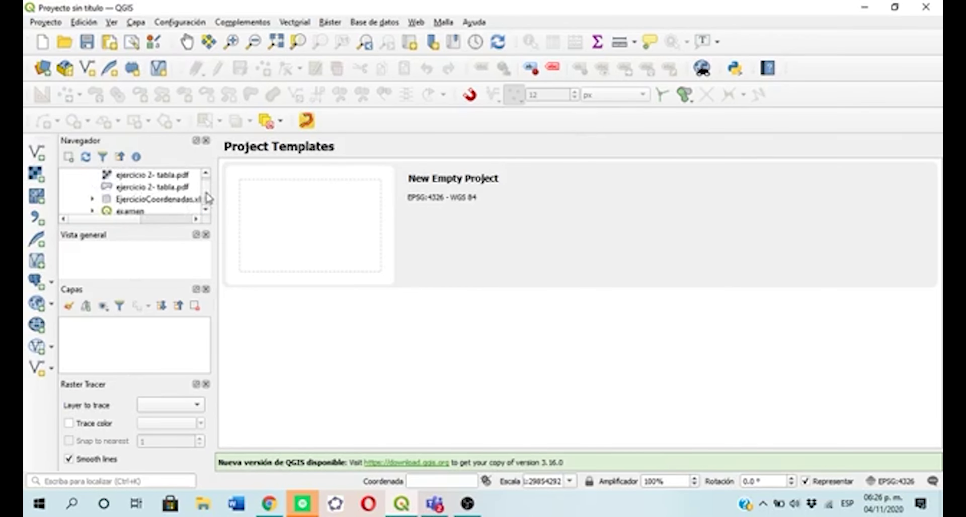
pyautogui.scroll(3, 208, 195)
pyautogui.click(205, 211)
pyautogui.click(205, 210)
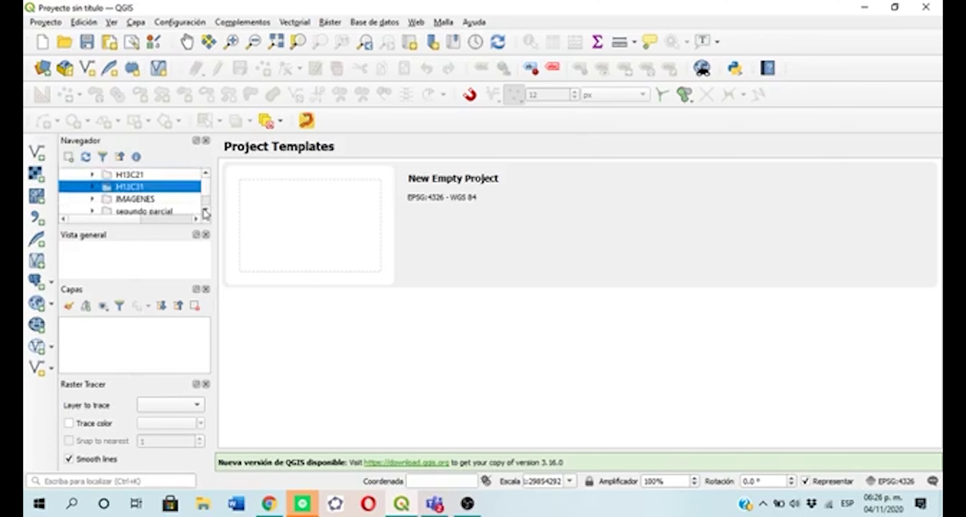
pyautogui.click(91, 188)
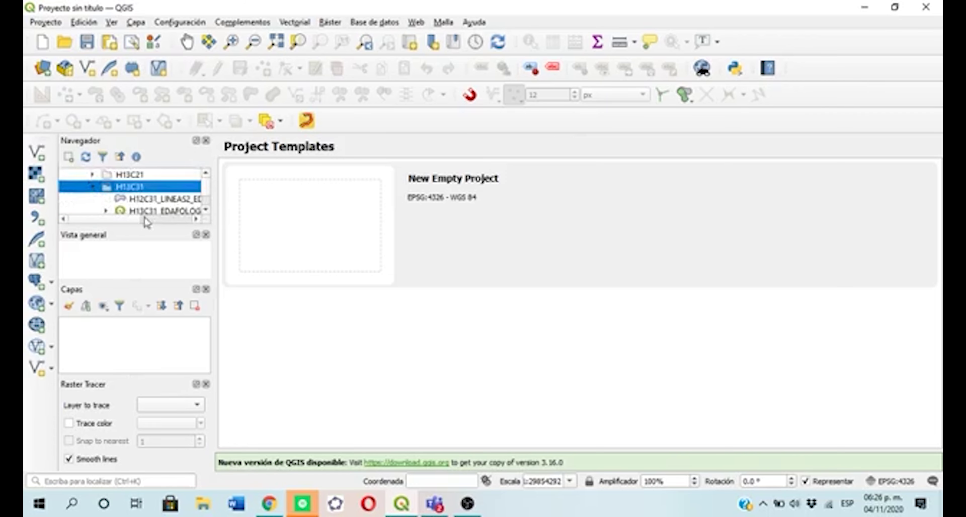
pyautogui.doubleClick(138, 211)
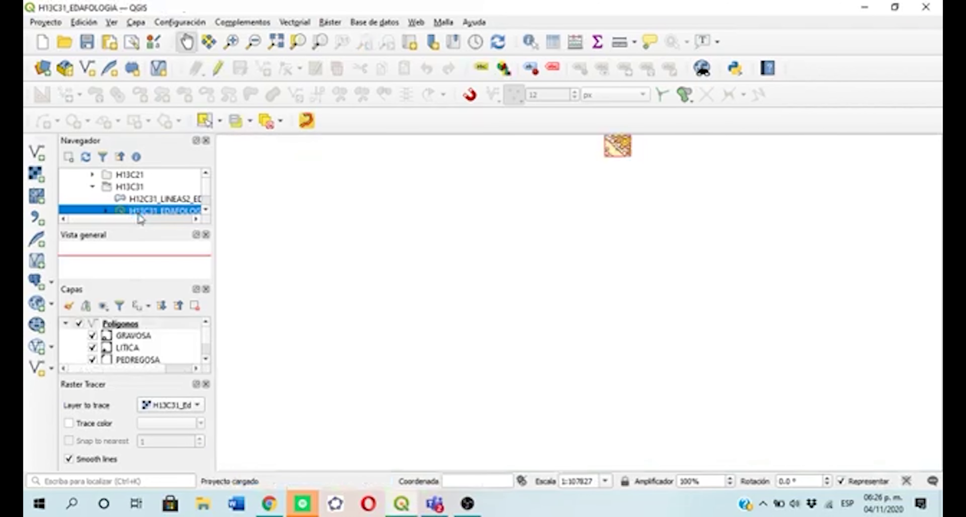
# Make the scanned H13C31_Edafologia (2) raster layer visible and bring the map sheet's northeastern corner into view.
pyautogui.scroll(-5, 205, 341)
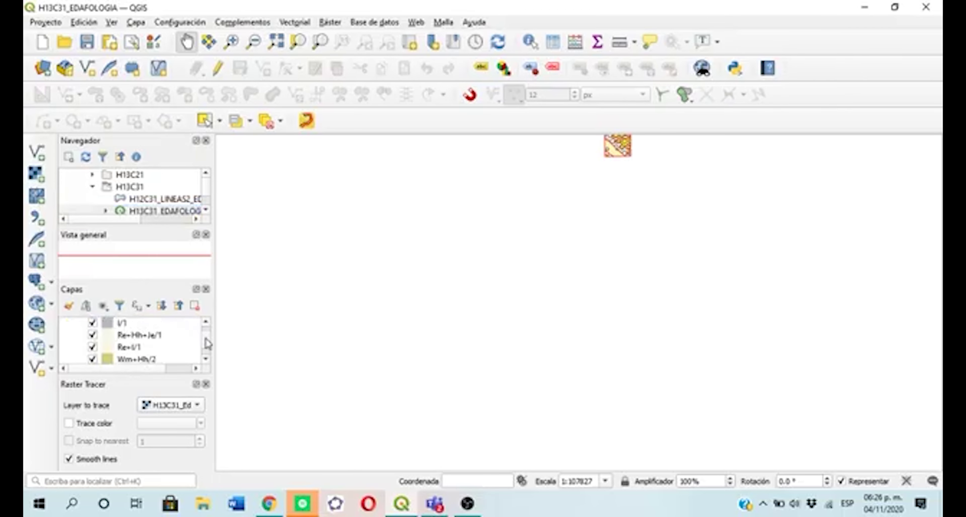
pyautogui.click(78, 346)
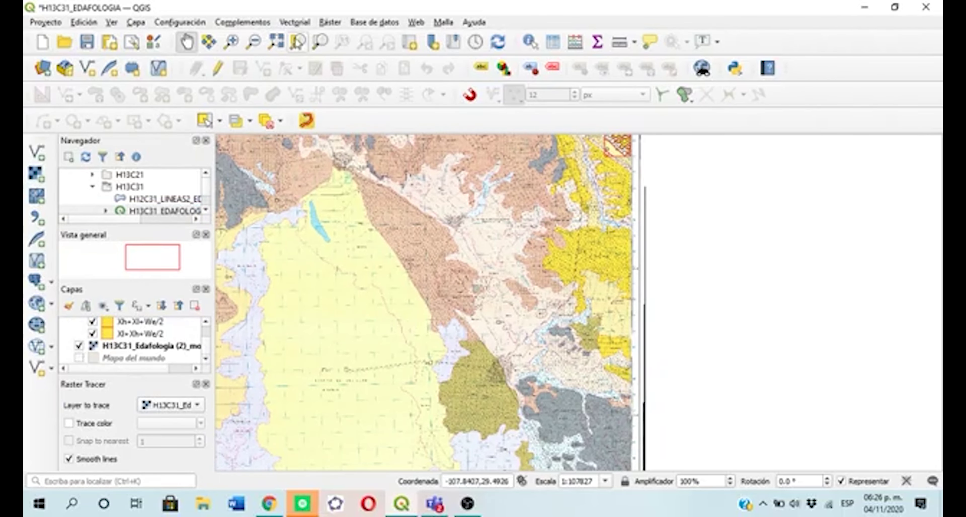
pyautogui.click(234, 44)
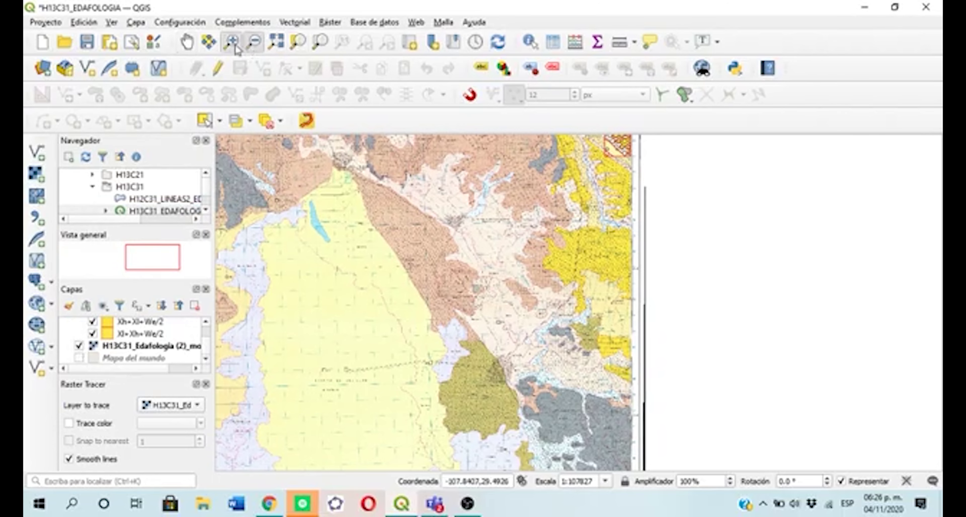
pyautogui.click(610, 193)
pyautogui.click(589, 255)
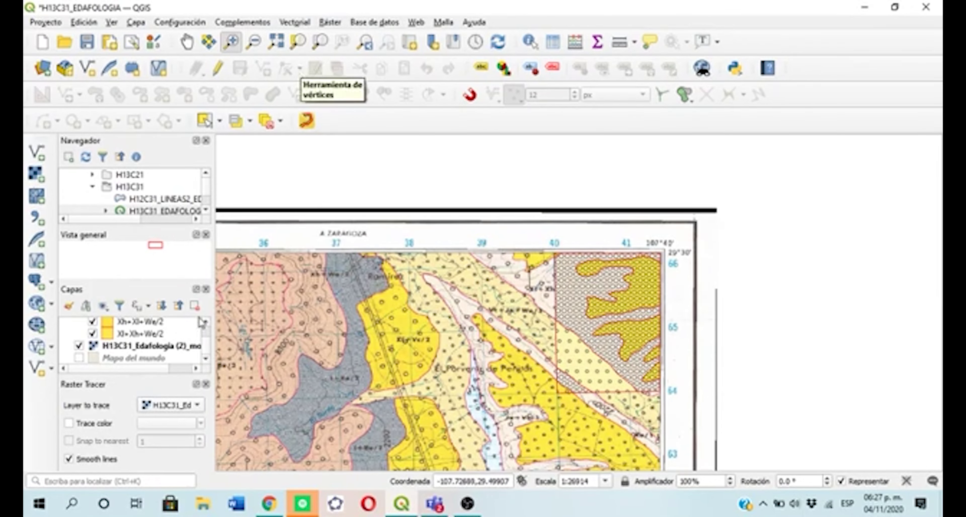
# Start a new shapefile layer and set its file name to rastertrace in the H13C31 folder.
pyautogui.scroll(5, 208, 332)
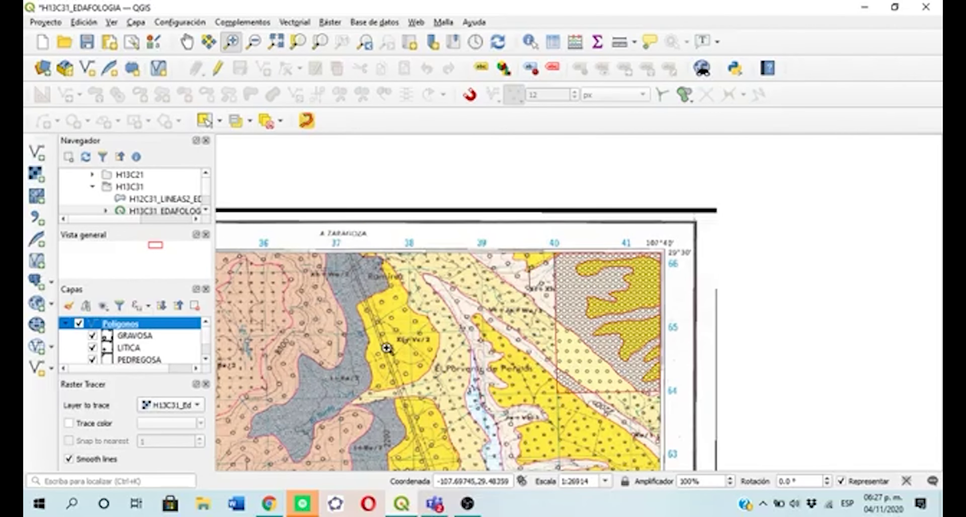
pyautogui.click(95, 74)
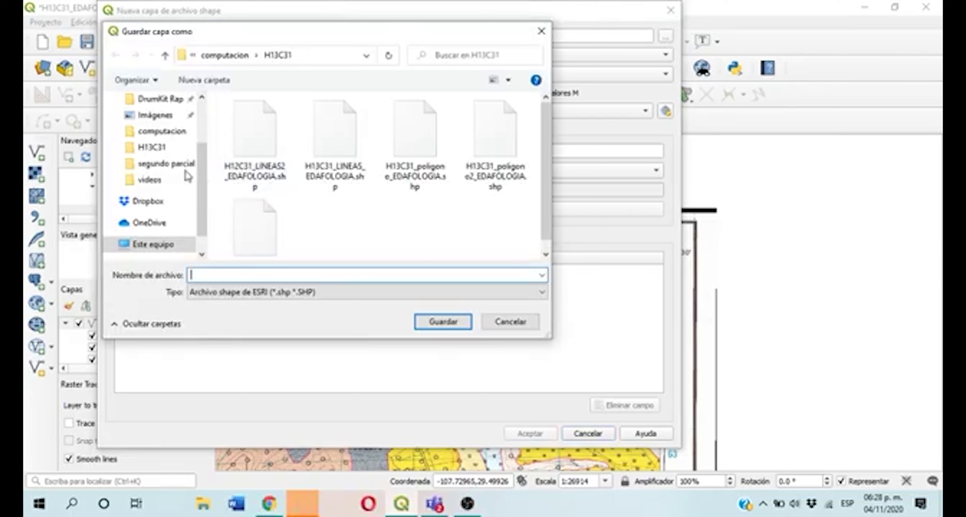
pyautogui.click(161, 147)
pyautogui.click(250, 275)
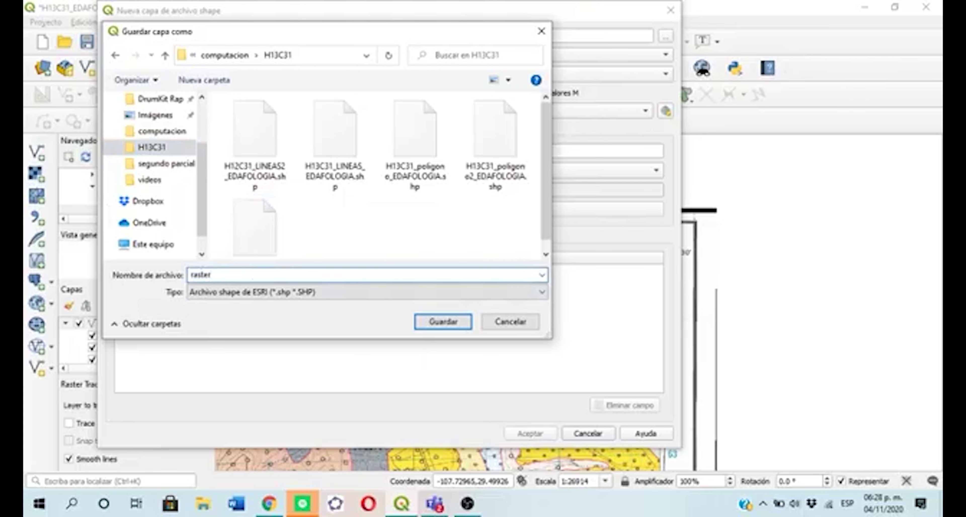
pyautogui.write('rastertrace')
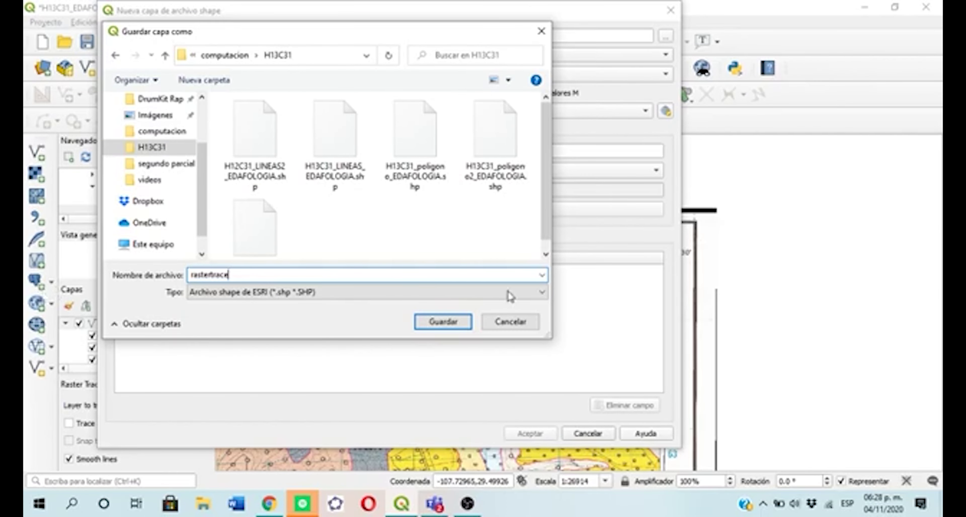
pyautogui.click(453, 323)
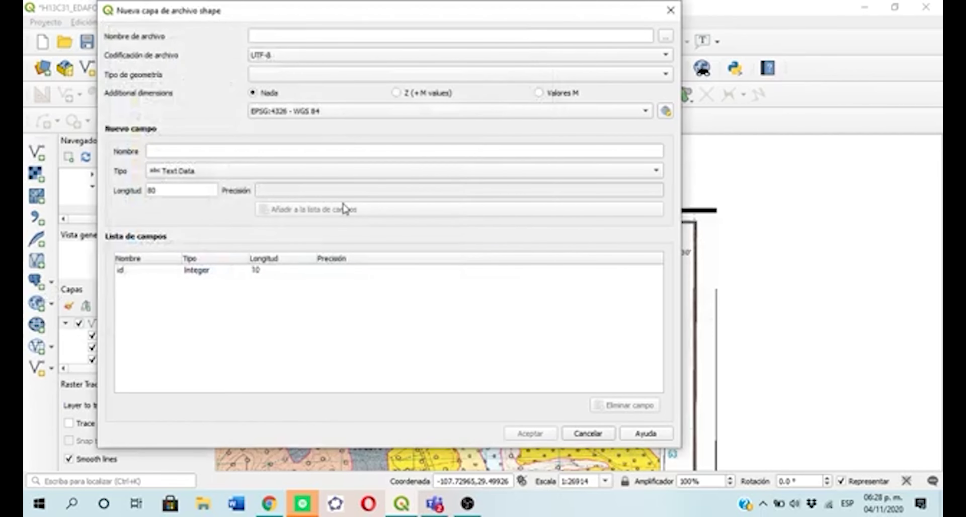
# Set the new shapefile's geometry type to Línea and create the layer.
pyautogui.click(670, 55)
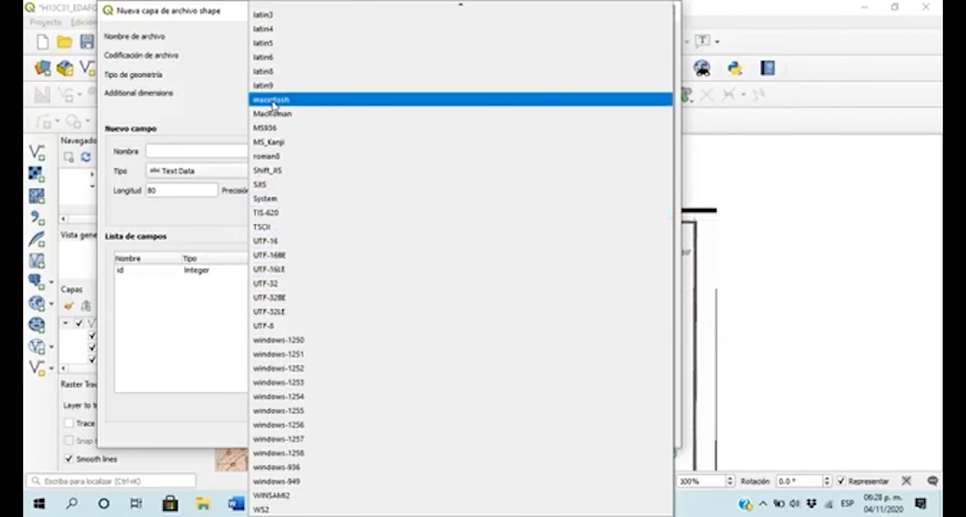
pyautogui.click(201, 99)
pyautogui.click(334, 74)
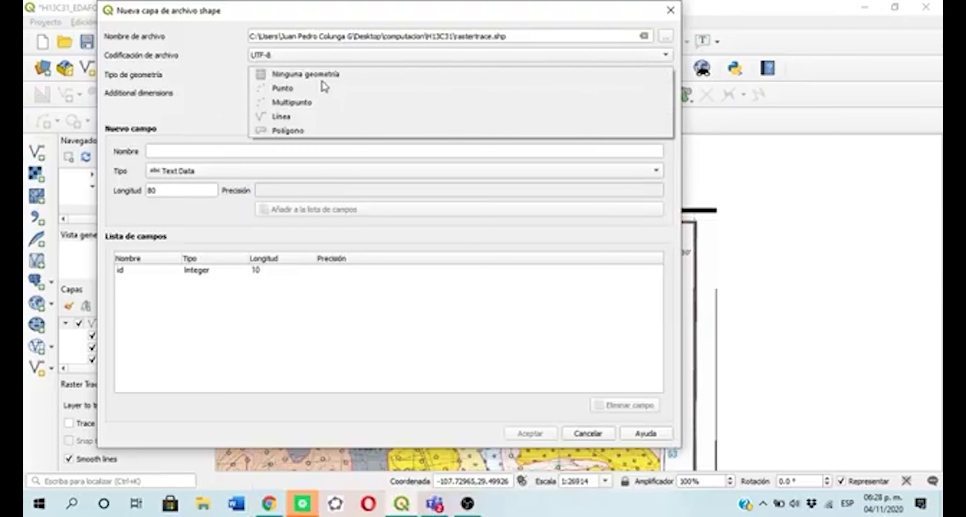
pyautogui.click(303, 117)
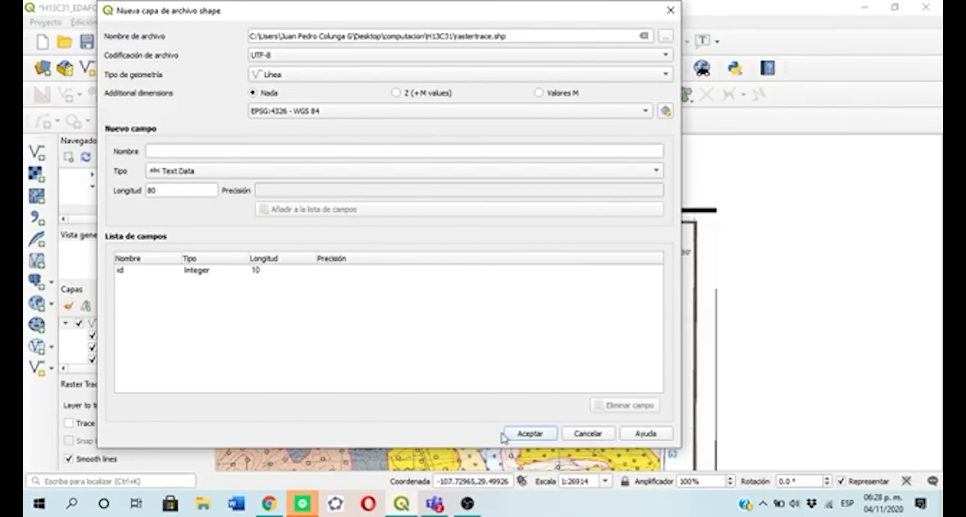
pyautogui.click(525, 433)
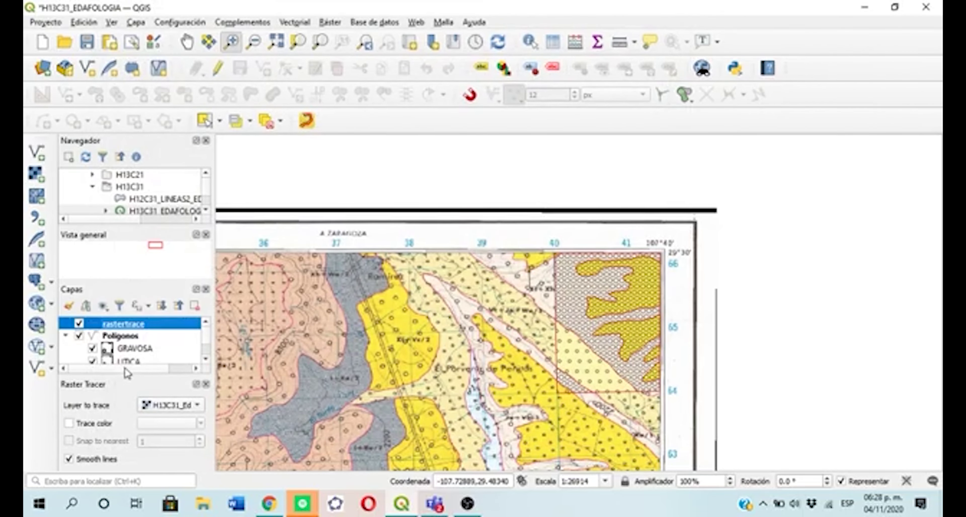
# Enable editing on the rastertrace layer and activate adding line features.
pyautogui.click(519, 316)
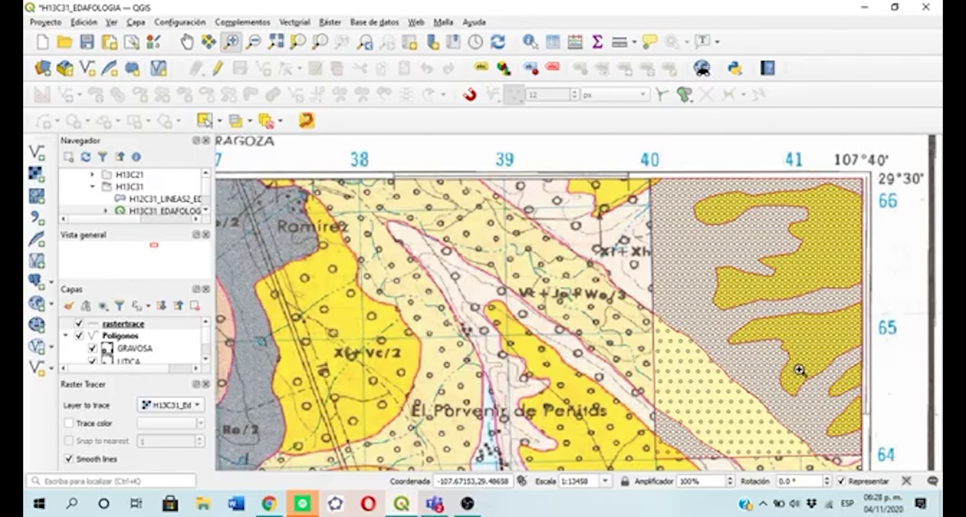
pyautogui.click(220, 69)
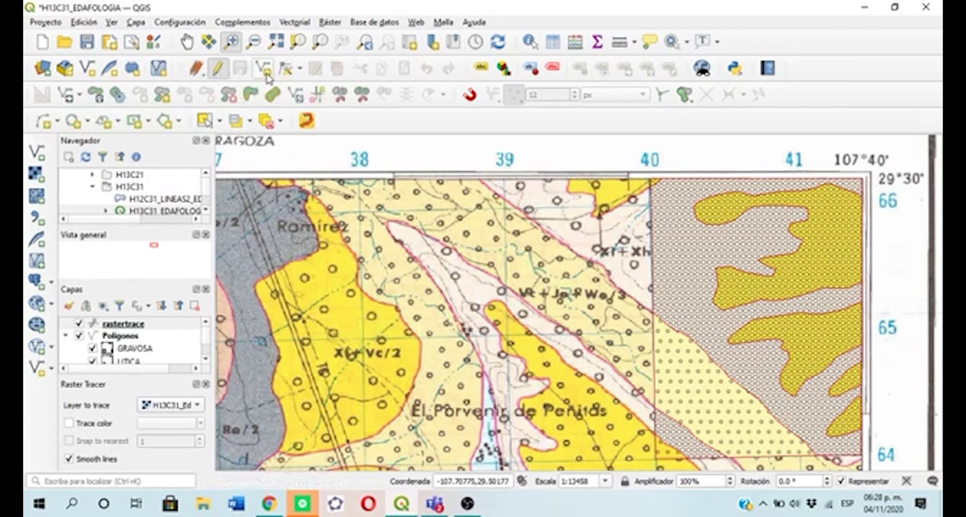
pyautogui.click(262, 69)
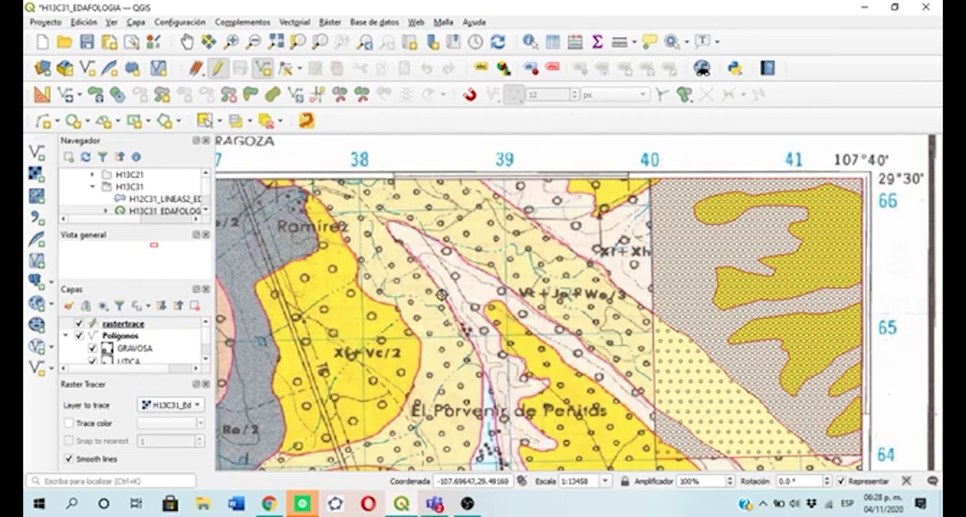
# Style the rastertrace layer's lines with the effect neon symbol.
pyautogui.click(114, 325)
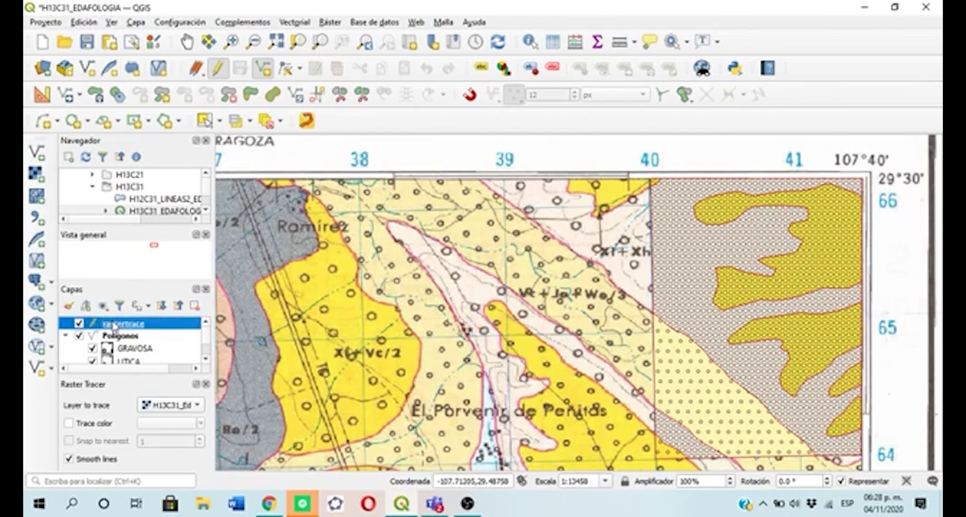
pyautogui.doubleClick(135, 330)
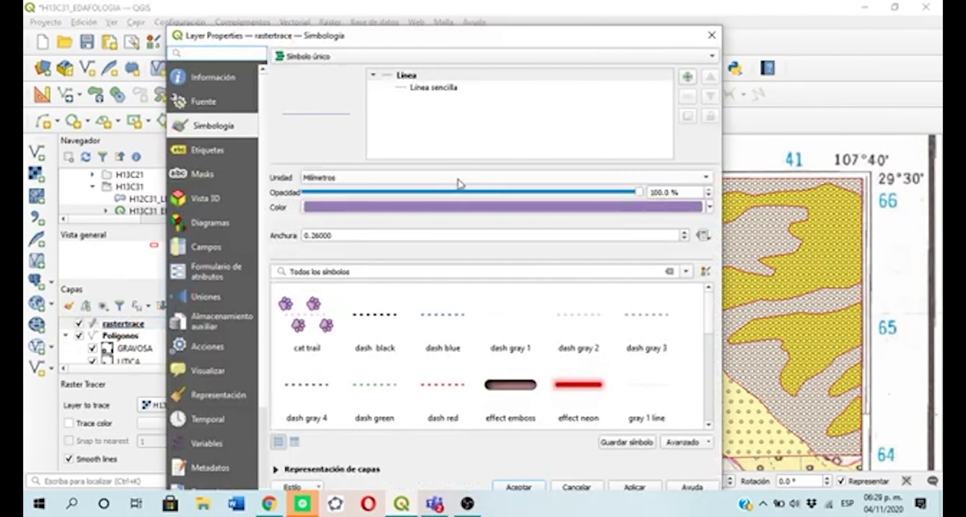
pyautogui.click(584, 390)
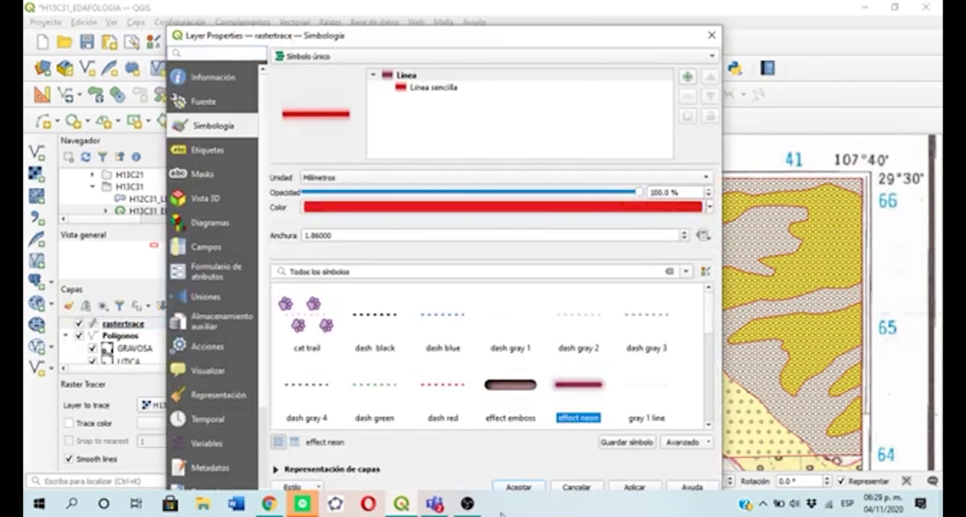
pyautogui.click(534, 488)
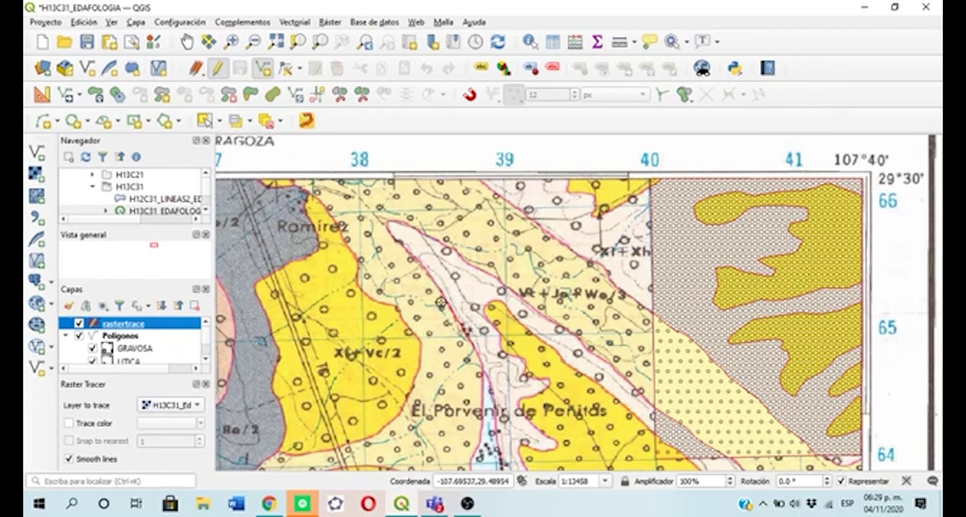
pyautogui.click(418, 259)
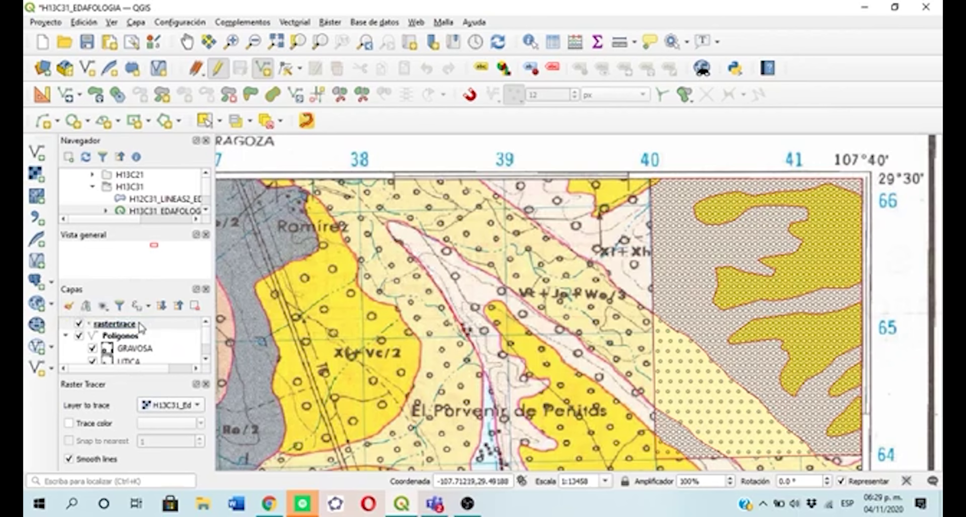
pyautogui.click(120, 325)
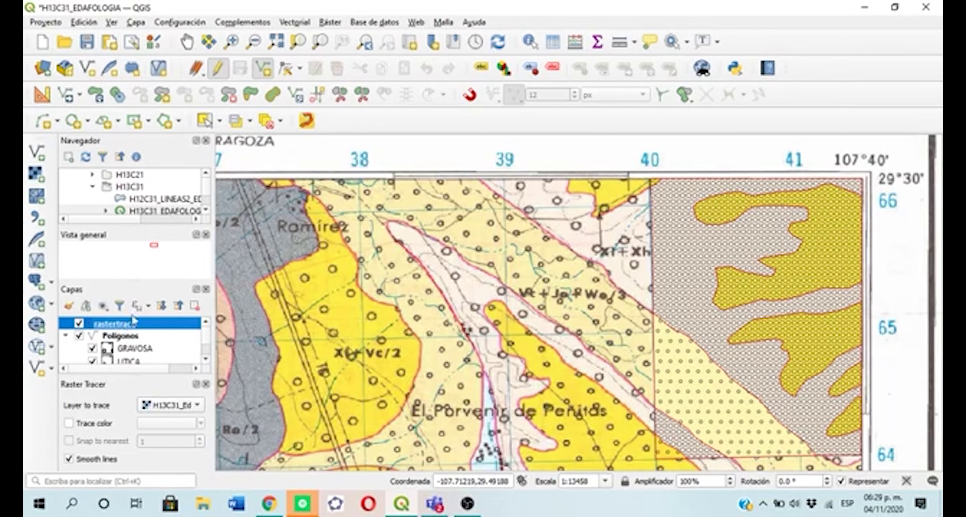
# Increase the line width of the rastertrace layer's symbol to 4.66 mm.
pyautogui.doubleClick(119, 325)
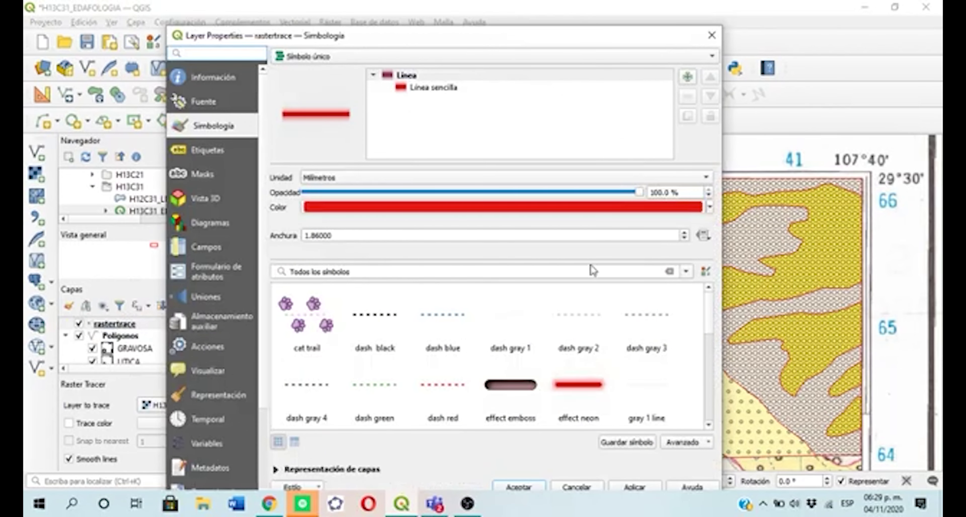
pyautogui.click(684, 233)
pyautogui.click(685, 233)
pyautogui.click(684, 232)
pyautogui.click(684, 233)
pyautogui.moveTo(540, 46); pyautogui.dragTo(619, 153)
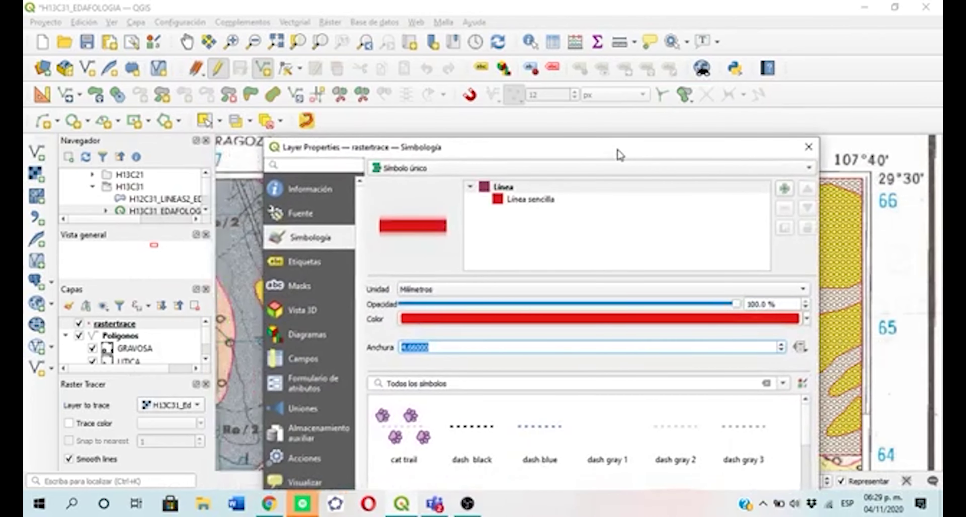
# Restyle the rastertrace layer's lines with the effect emboss symbol and accept the layer properties.
pyautogui.click(501, 189)
pyautogui.doubleClick(501, 189)
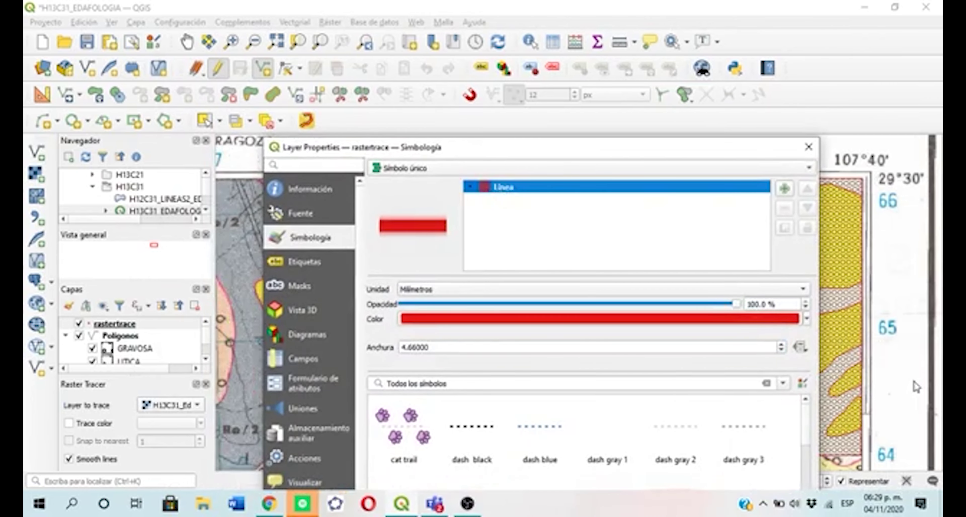
pyautogui.moveTo(621, 153); pyautogui.dragTo(602, 33)
pyautogui.click(599, 383)
pyautogui.click(665, 391)
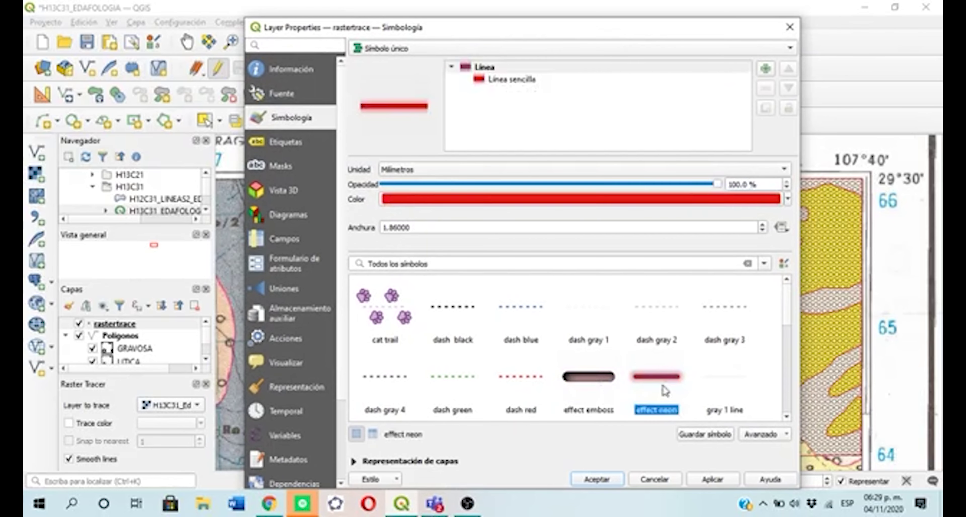
pyautogui.click(604, 382)
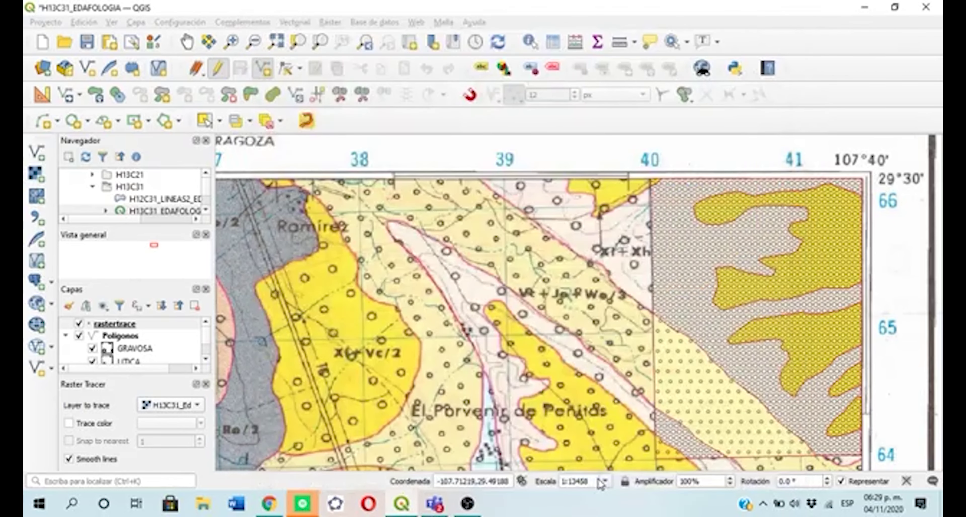
pyautogui.click(599, 480)
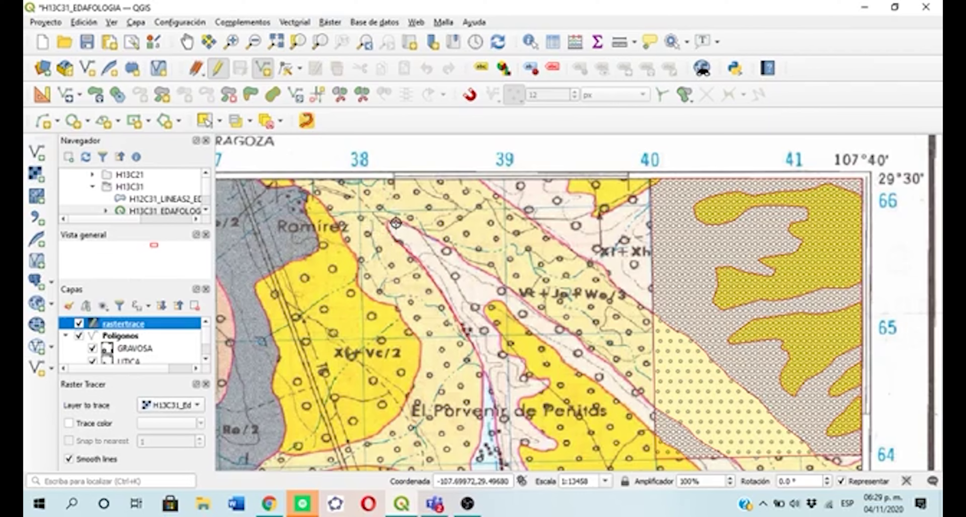
# Try digitizing a line manually around the tip of the pale soil unit southeast of Ramírez, then undo it and stop editing.
pyautogui.click(388, 224)
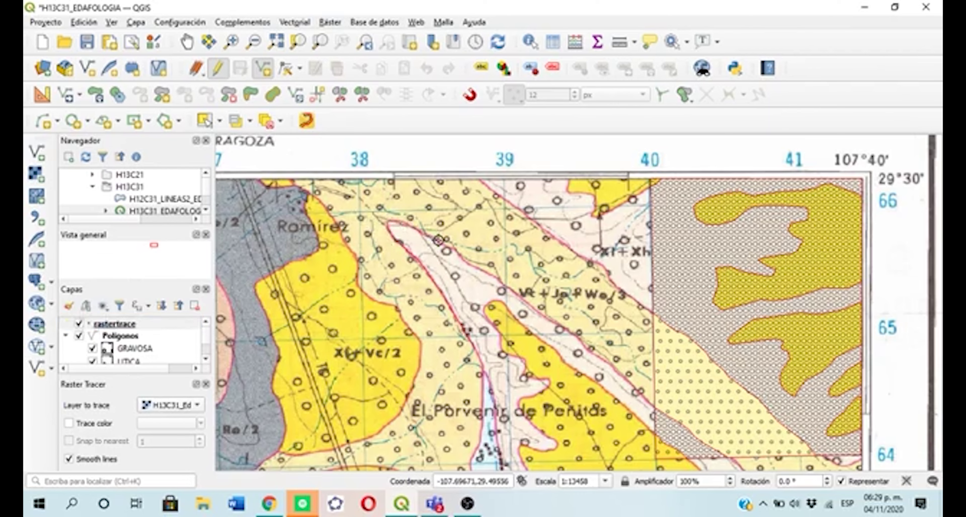
pyautogui.rightClick(438, 240)
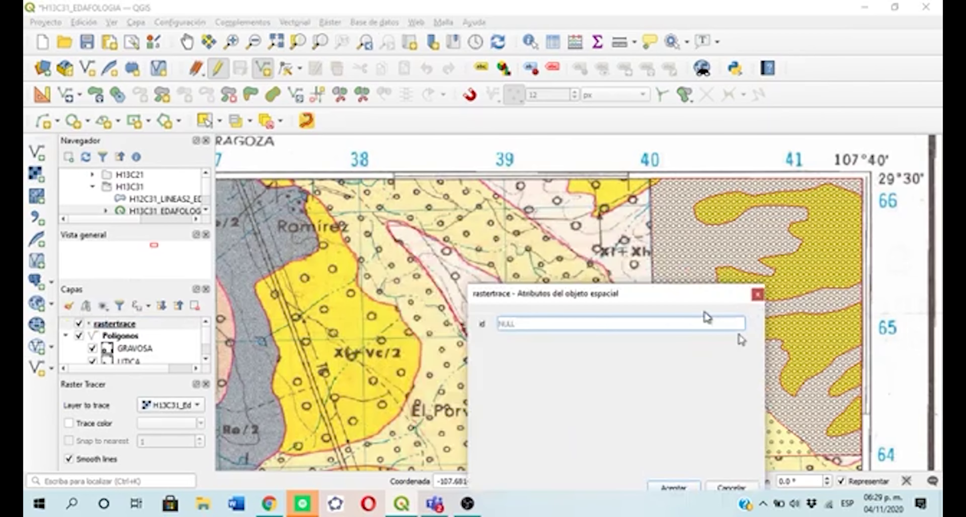
pyautogui.click(732, 365)
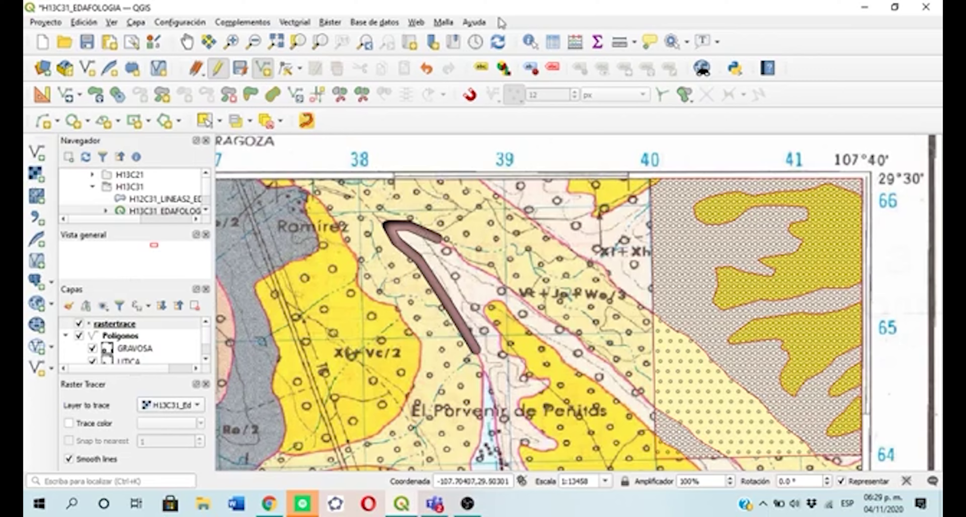
pyautogui.click(428, 71)
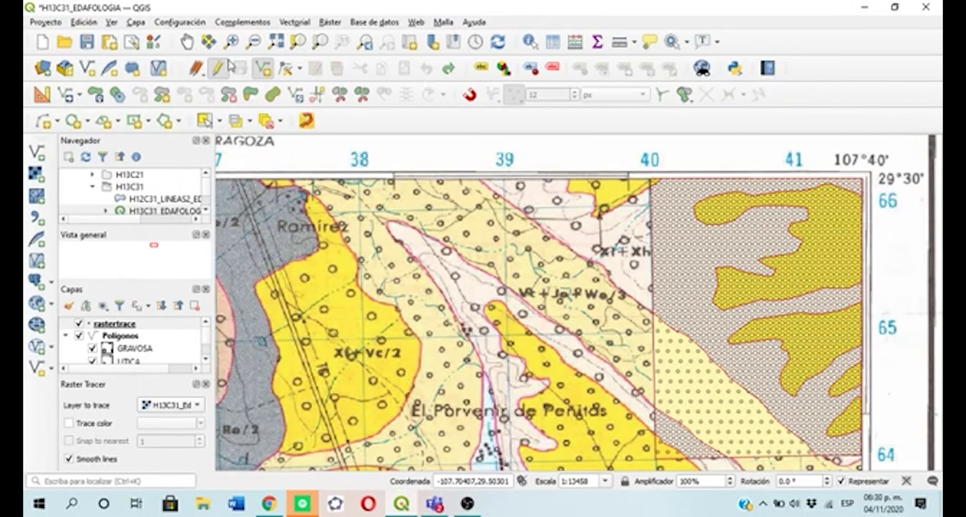
pyautogui.click(224, 73)
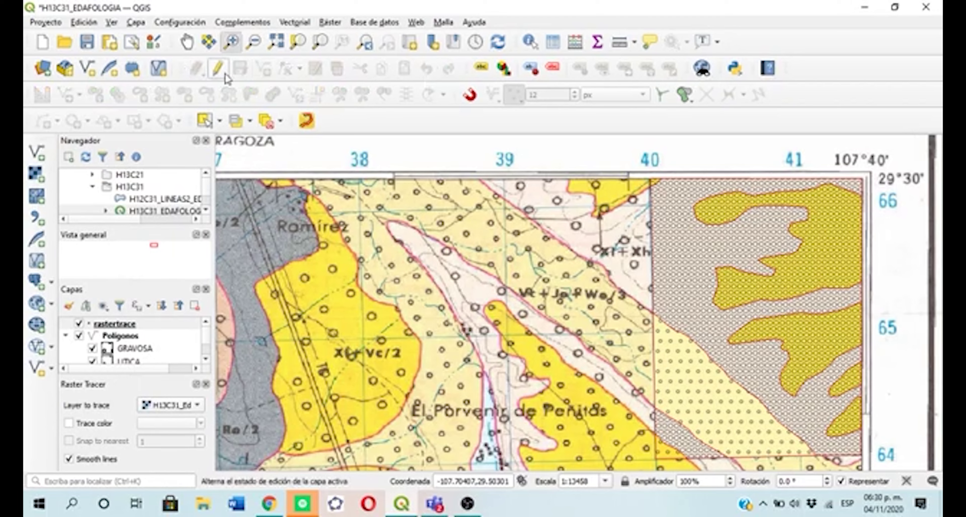
# Search the plugin manager for "raster tra" and view the Raster Tracer plugin's description.
pyautogui.click(232, 23)
pyautogui.click(233, 24)
pyautogui.click(231, 23)
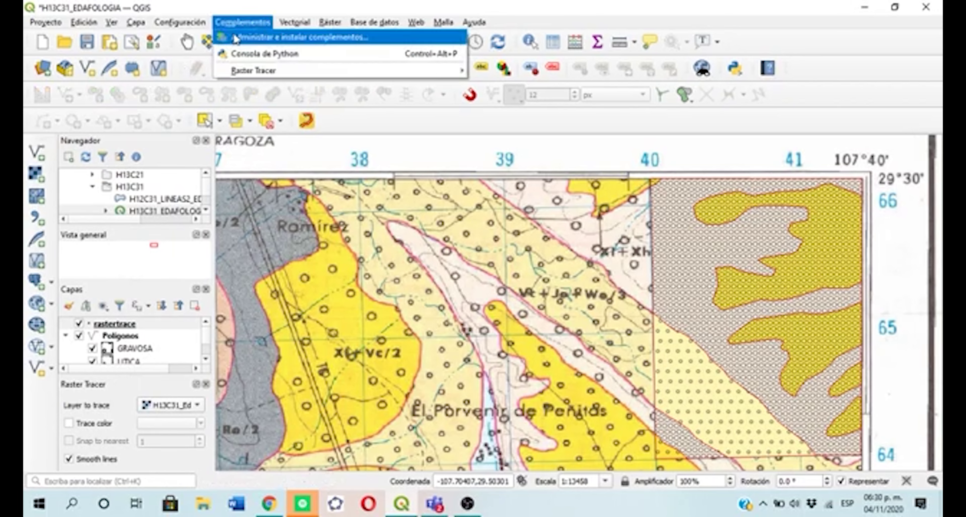
pyautogui.click(235, 38)
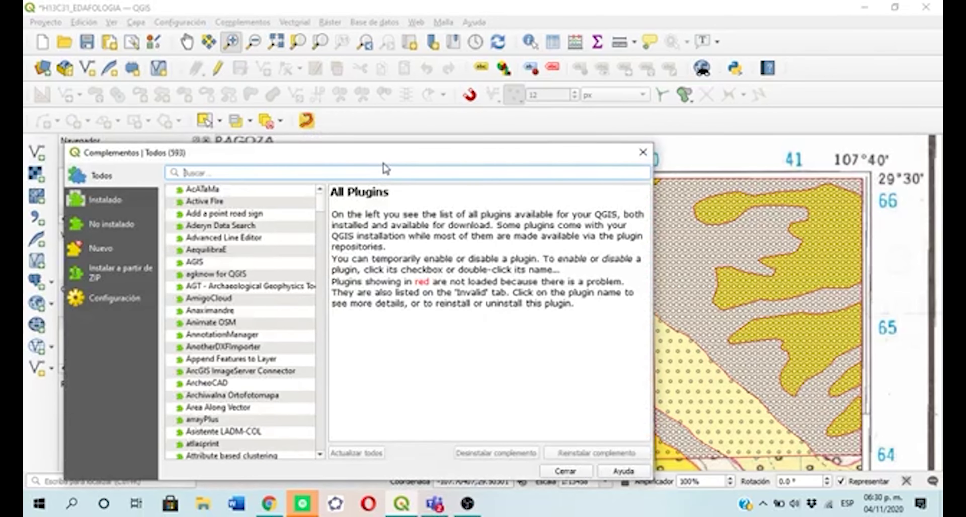
pyautogui.moveTo(382, 152); pyautogui.dragTo(388, 144)
pyautogui.write('r')
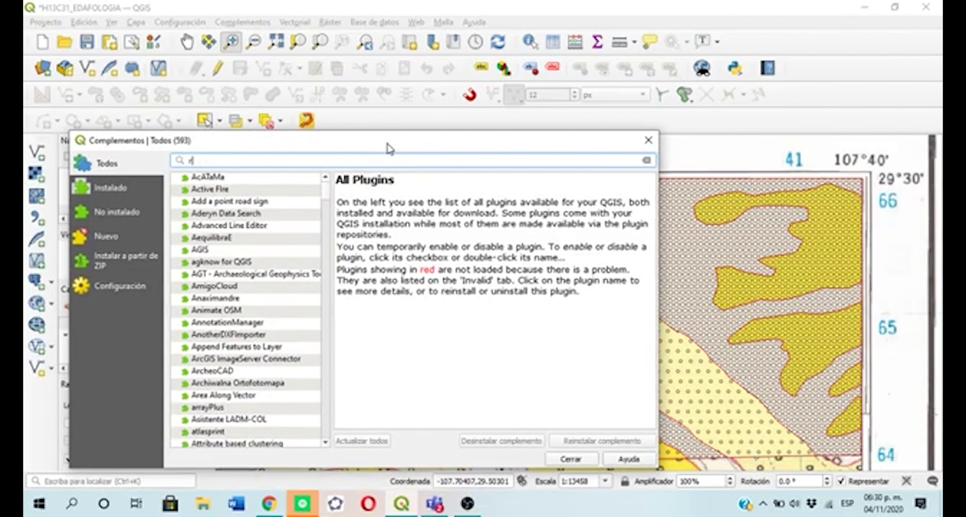
pyautogui.write('aster tra')
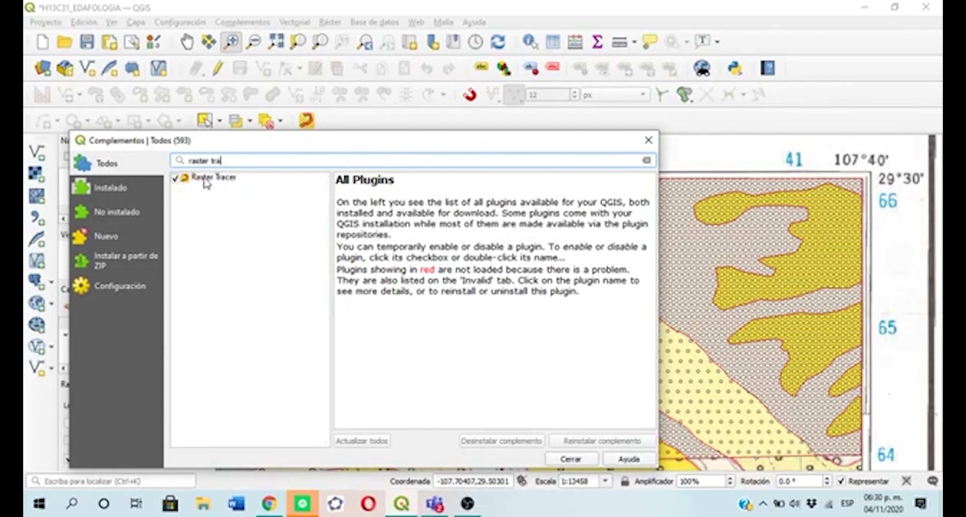
pyautogui.click(205, 182)
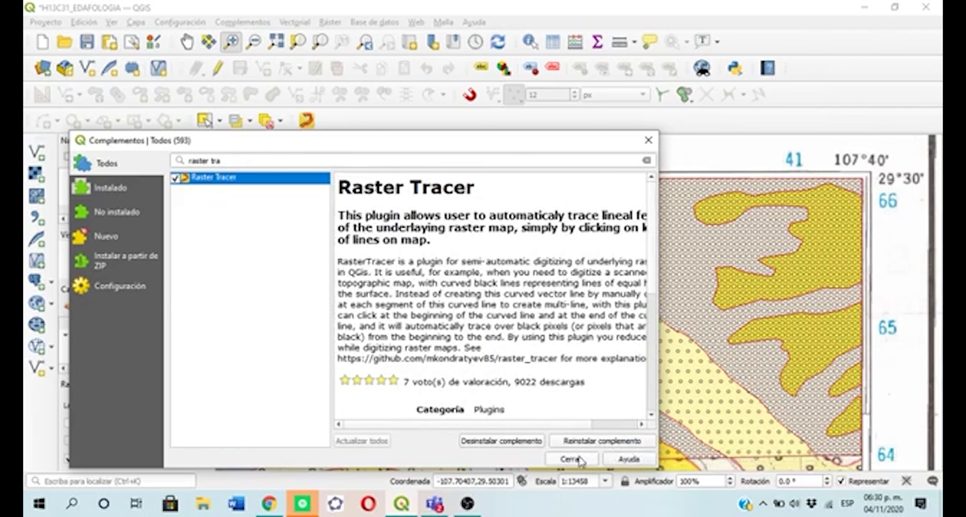
pyautogui.click(571, 459)
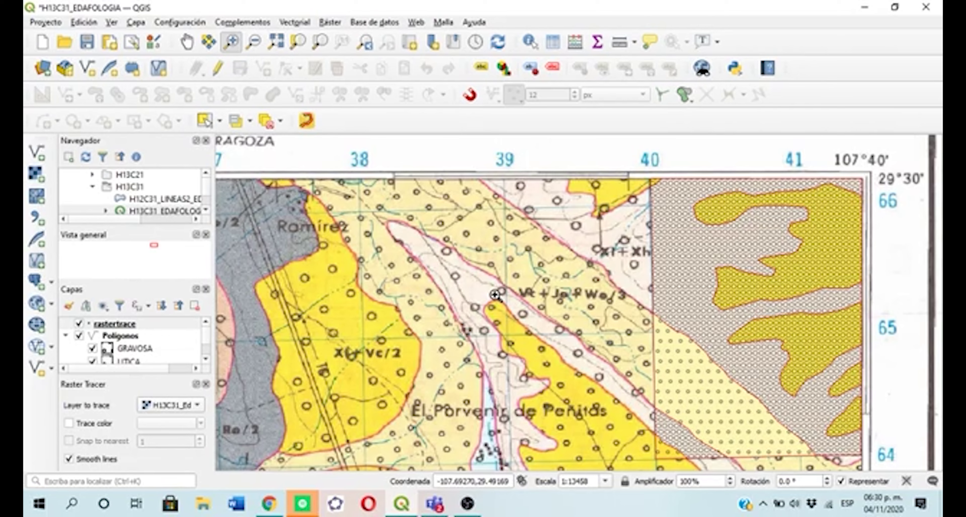
# Enable the Raster Tracer's trace color and capture it from the pink soil boundary line on the scanned map.
pyautogui.click(316, 129)
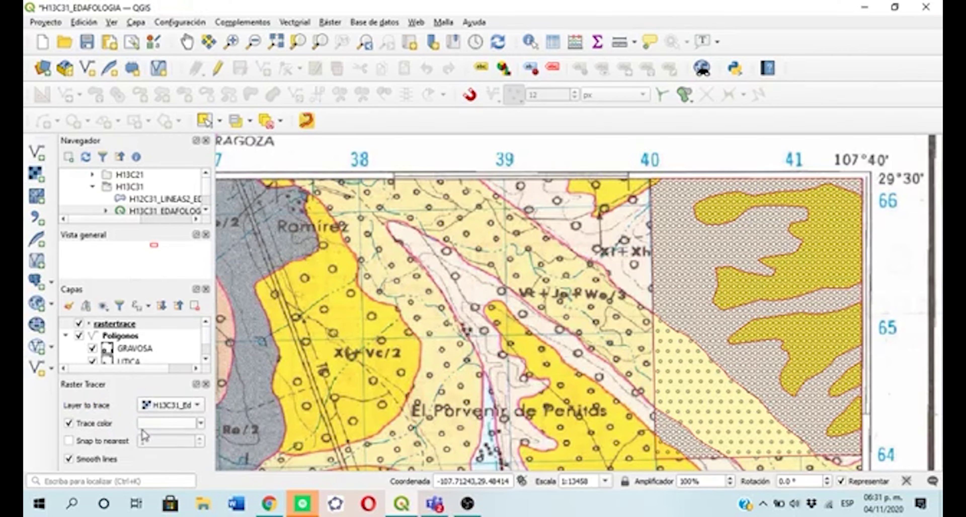
pyautogui.click(201, 428)
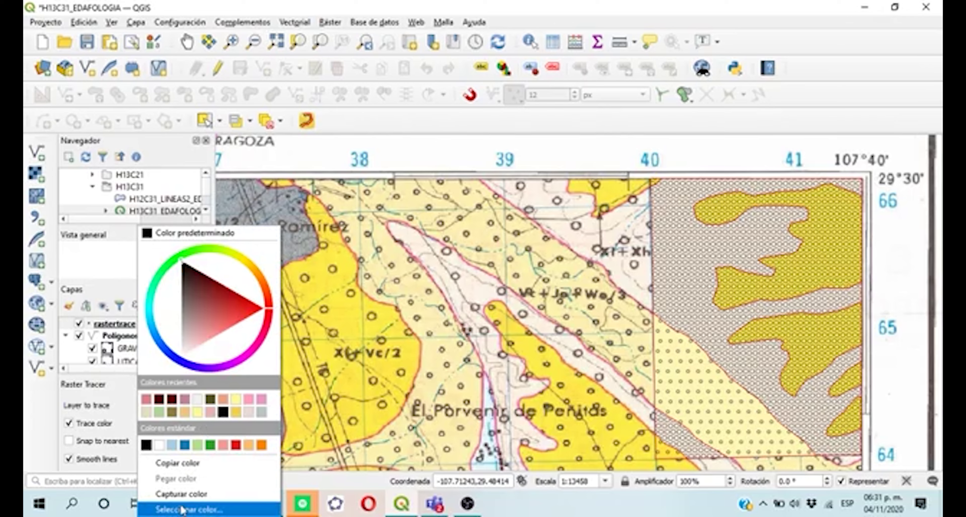
pyautogui.click(184, 496)
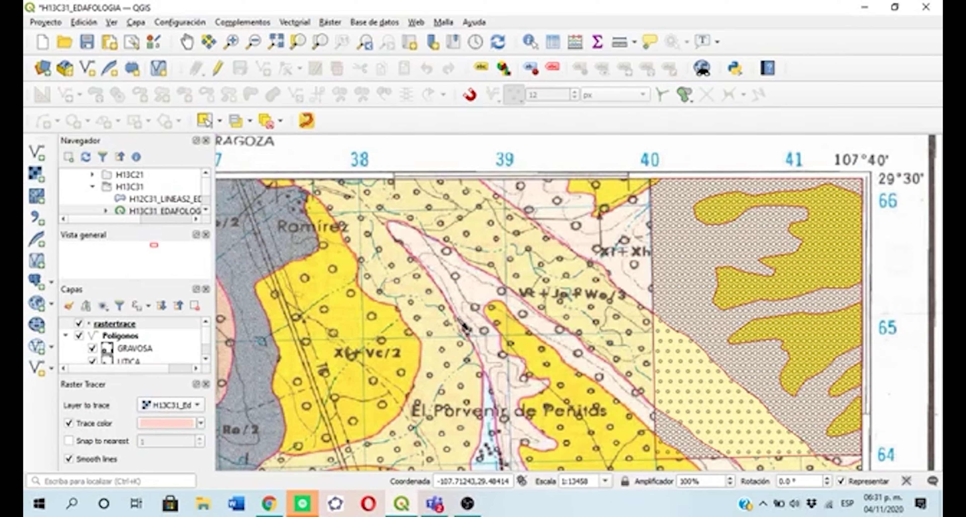
pyautogui.click(457, 322)
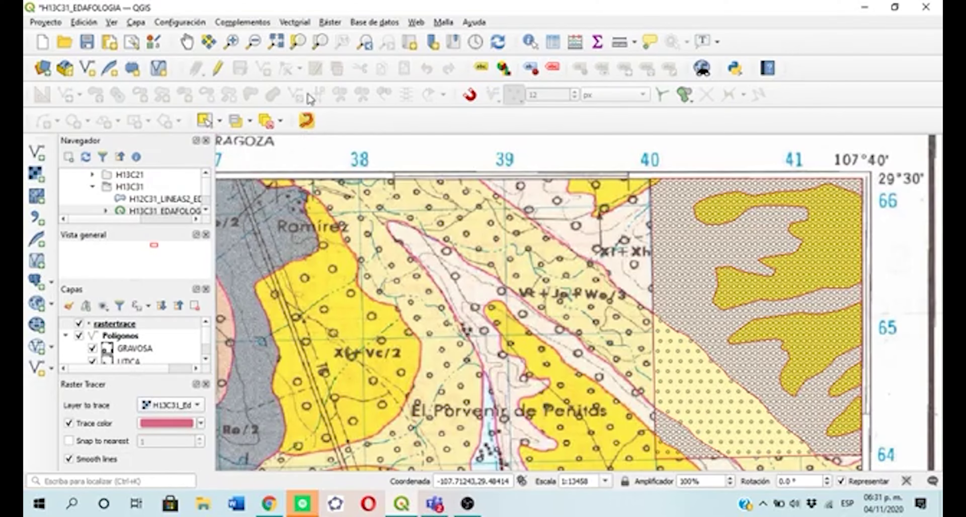
# Try to trace the western boundary of the pale soil unit with Raster Tracer.
pyautogui.click(309, 121)
pyautogui.click(462, 326)
pyautogui.click(465, 333)
pyautogui.click(437, 283)
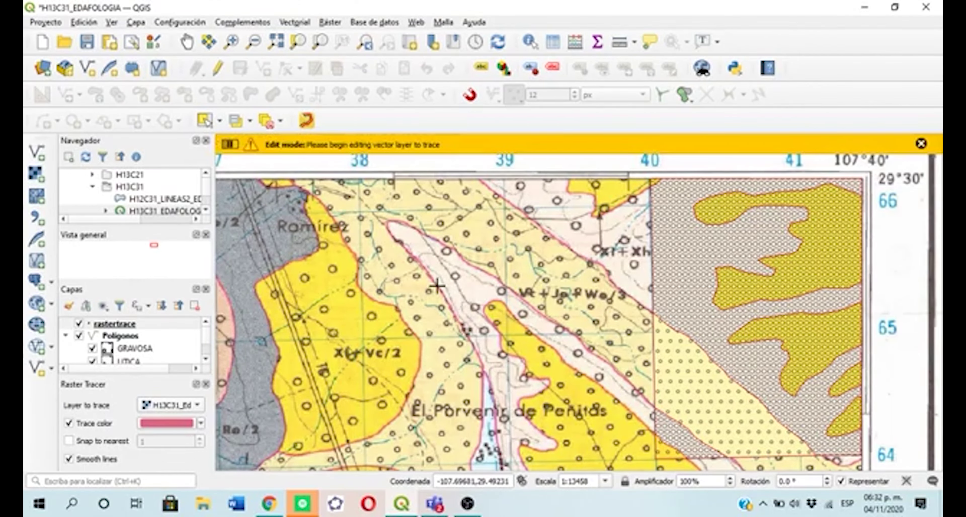
# Enable editing on rastertrace and trace the pink boundary around the tip of the pale soil unit southeast of Ramírez with Raster Tracer.
pyautogui.click(219, 71)
pyautogui.click(313, 126)
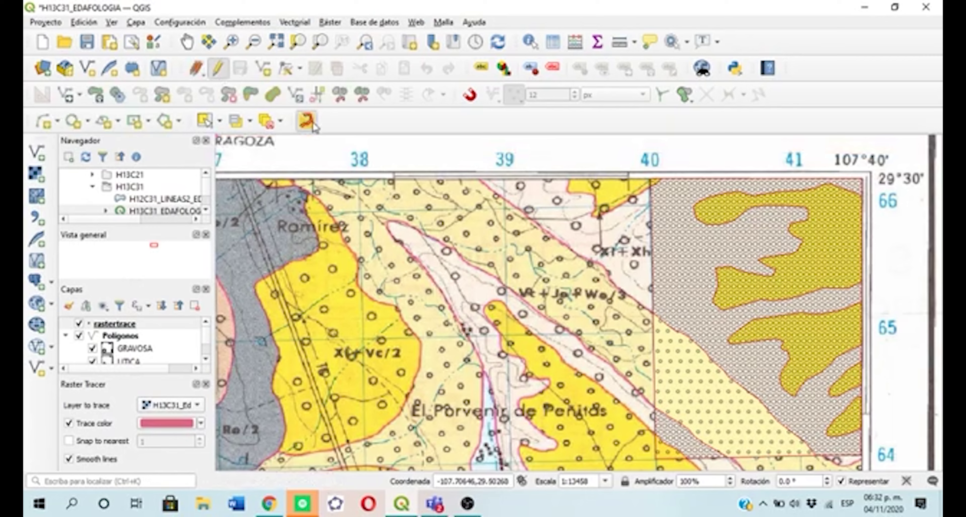
pyautogui.click(469, 337)
pyautogui.click(400, 242)
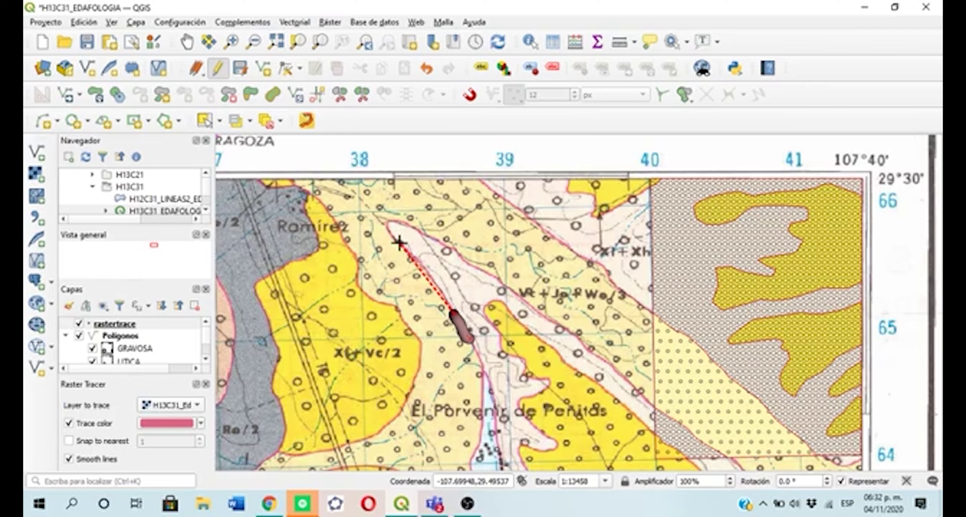
pyautogui.click(388, 224)
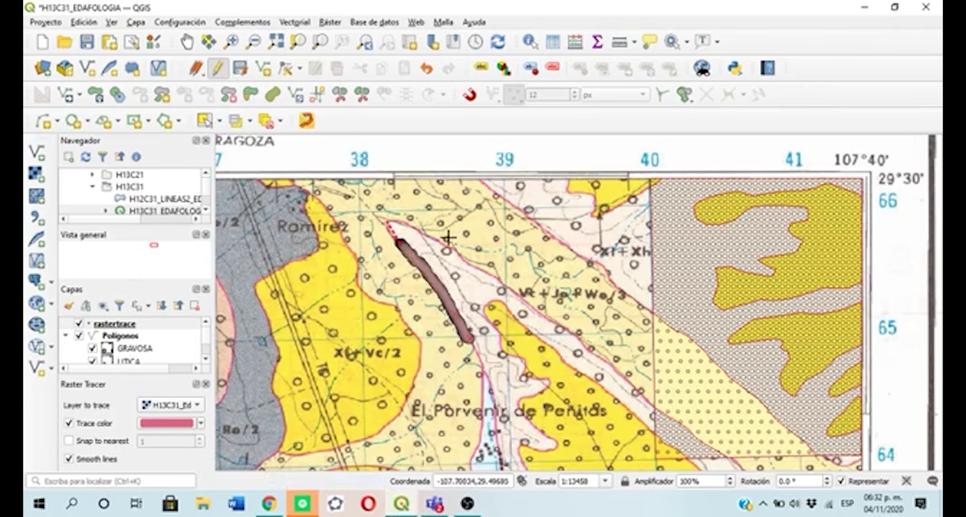
pyautogui.click(482, 270)
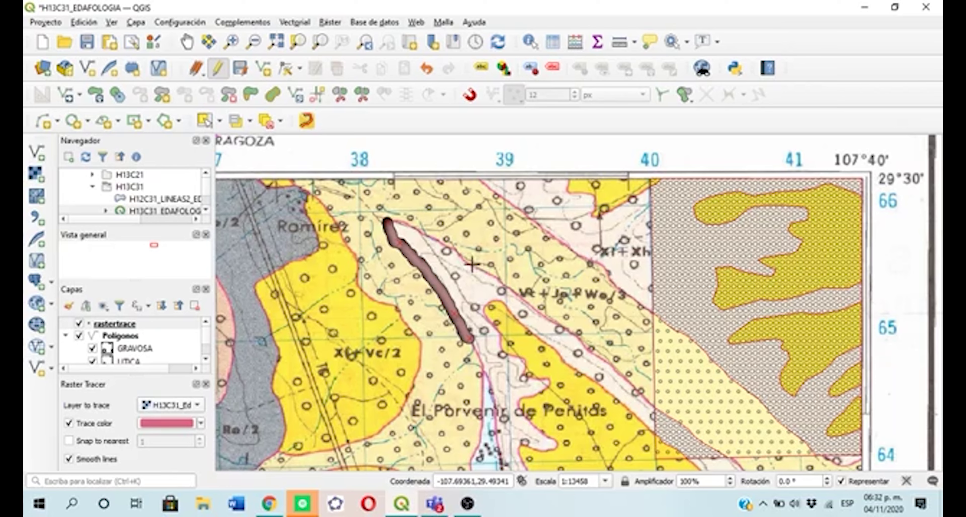
pyautogui.click(472, 264)
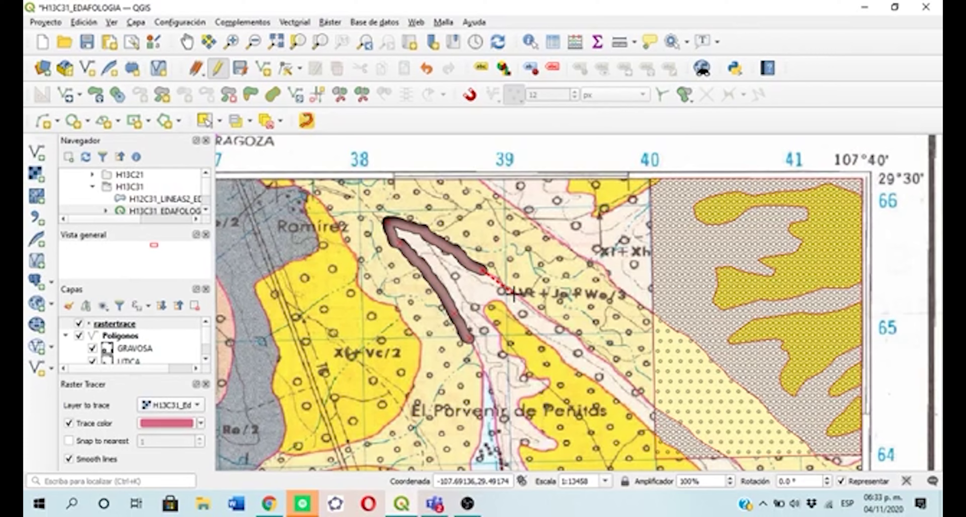
pyautogui.click(467, 504)
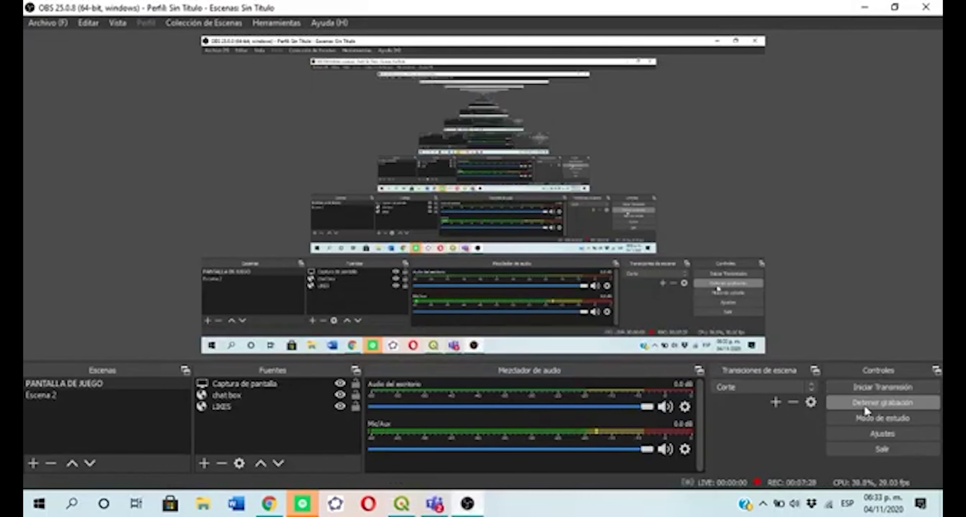